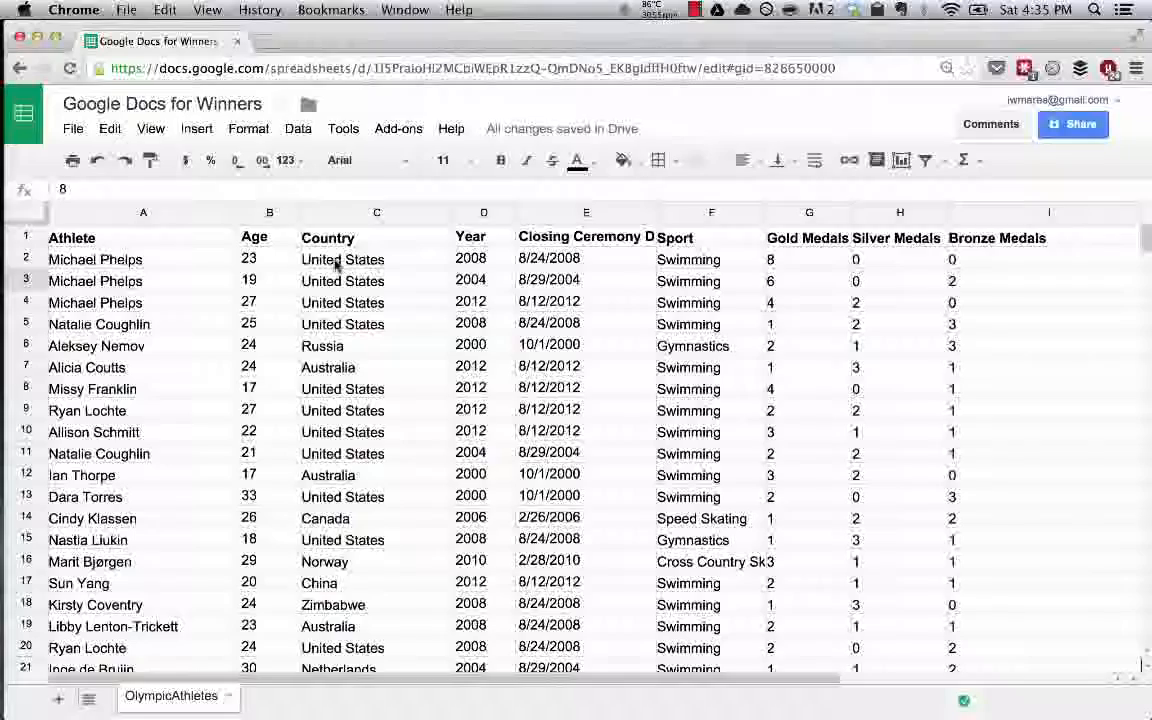
# Create a conditional formatting rule on the Country column for text that is exactly United States.
pyautogui.click(372, 212)
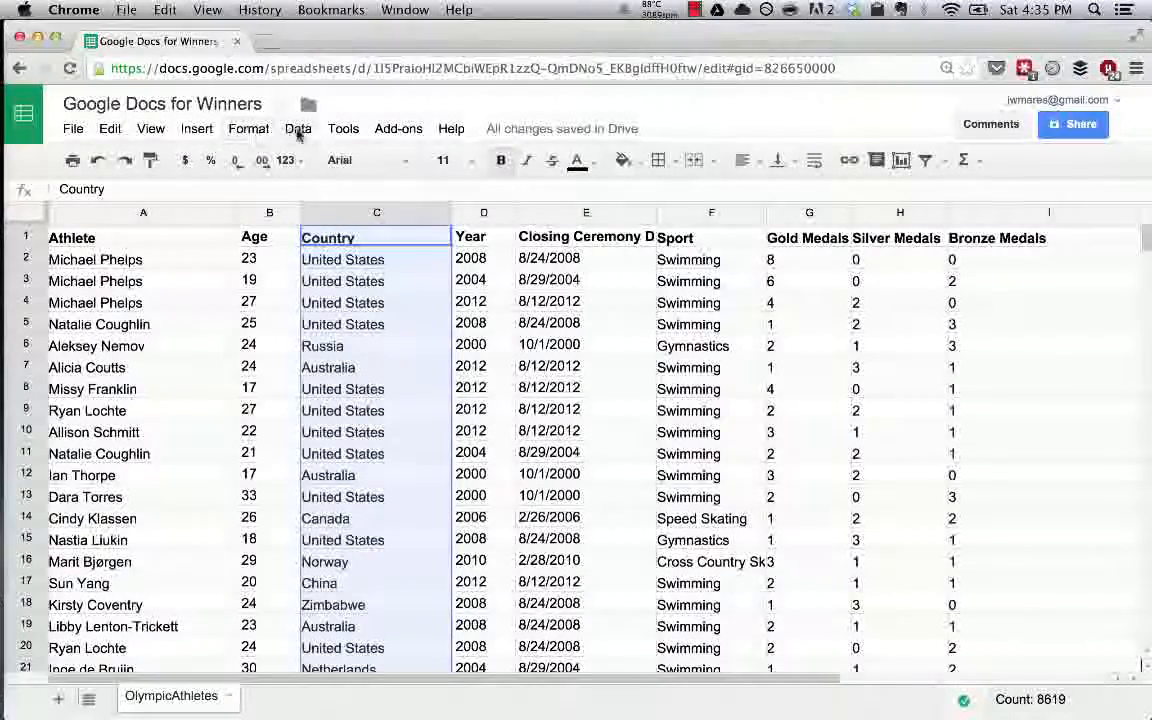
pyautogui.click(300, 131)
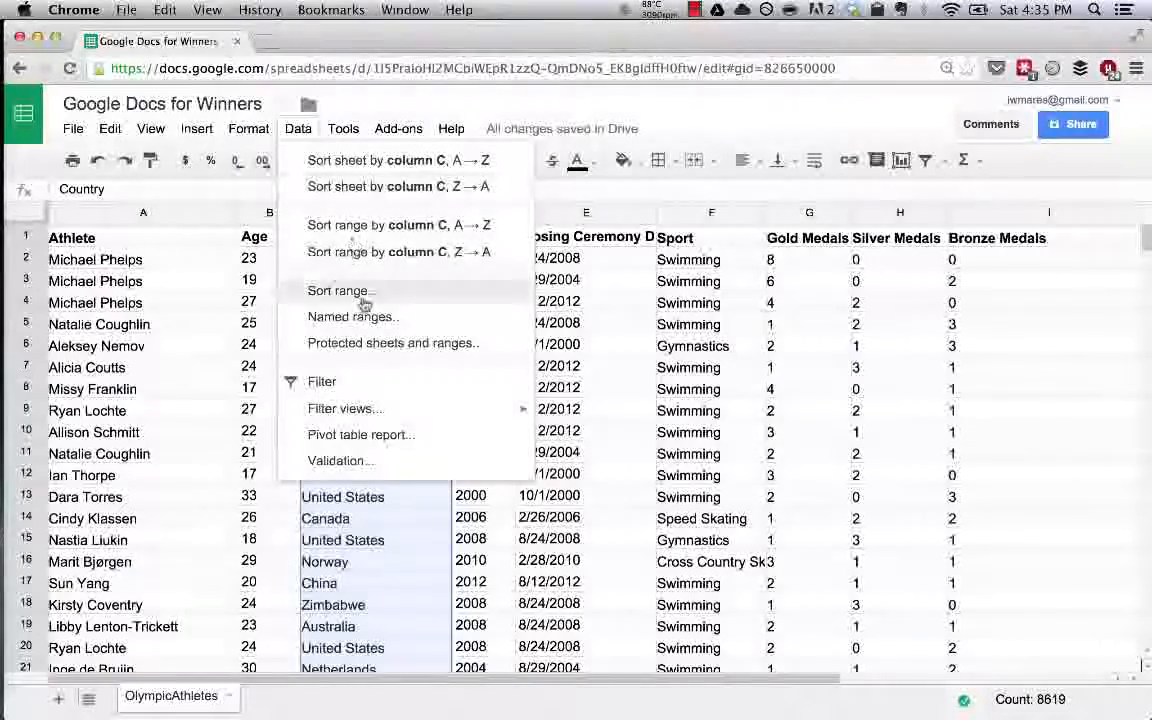
pyautogui.click(250, 130)
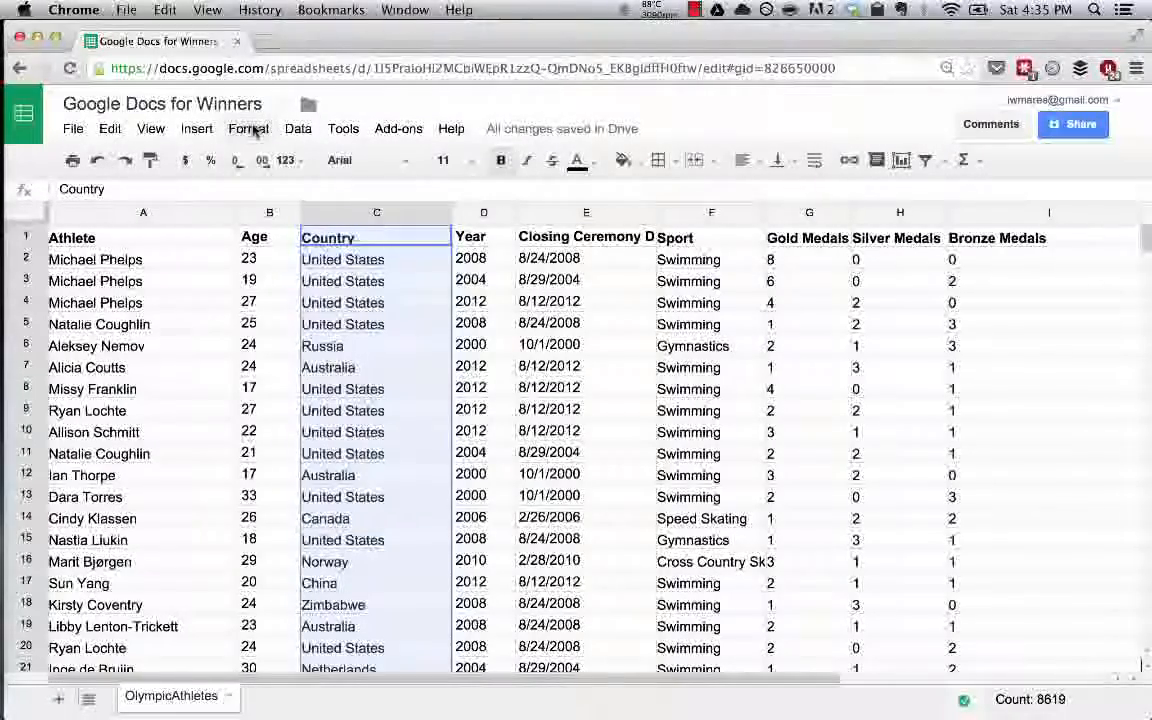
pyautogui.click(252, 130)
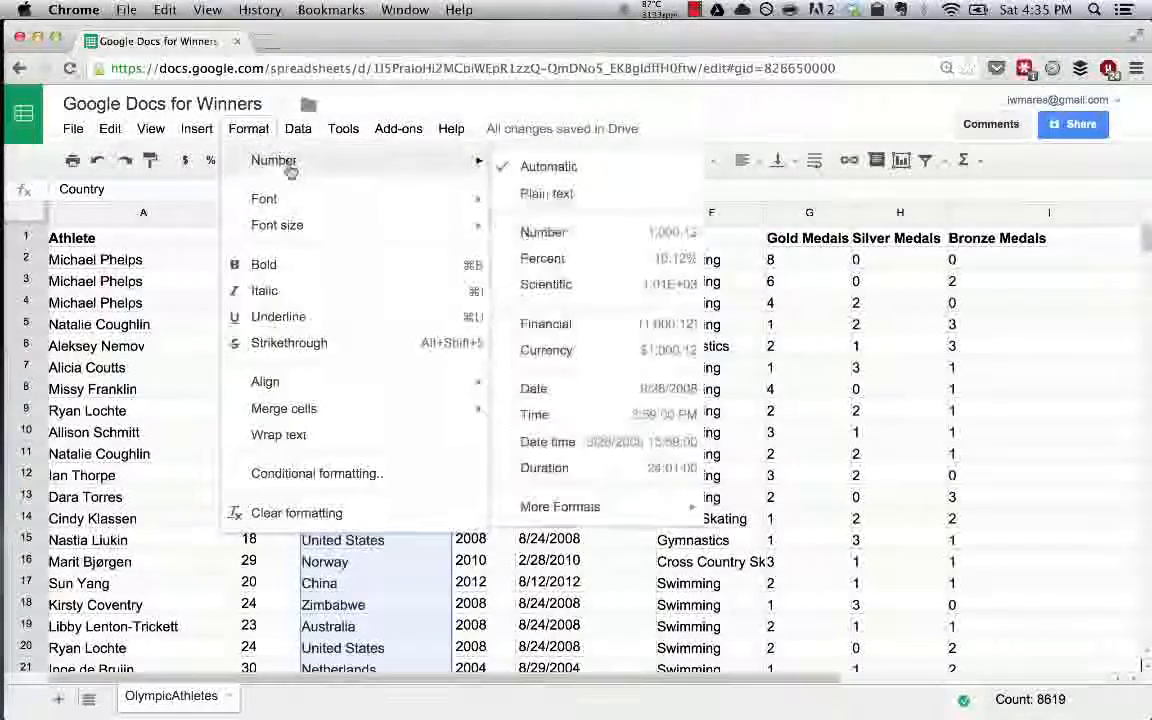
pyautogui.click(315, 474)
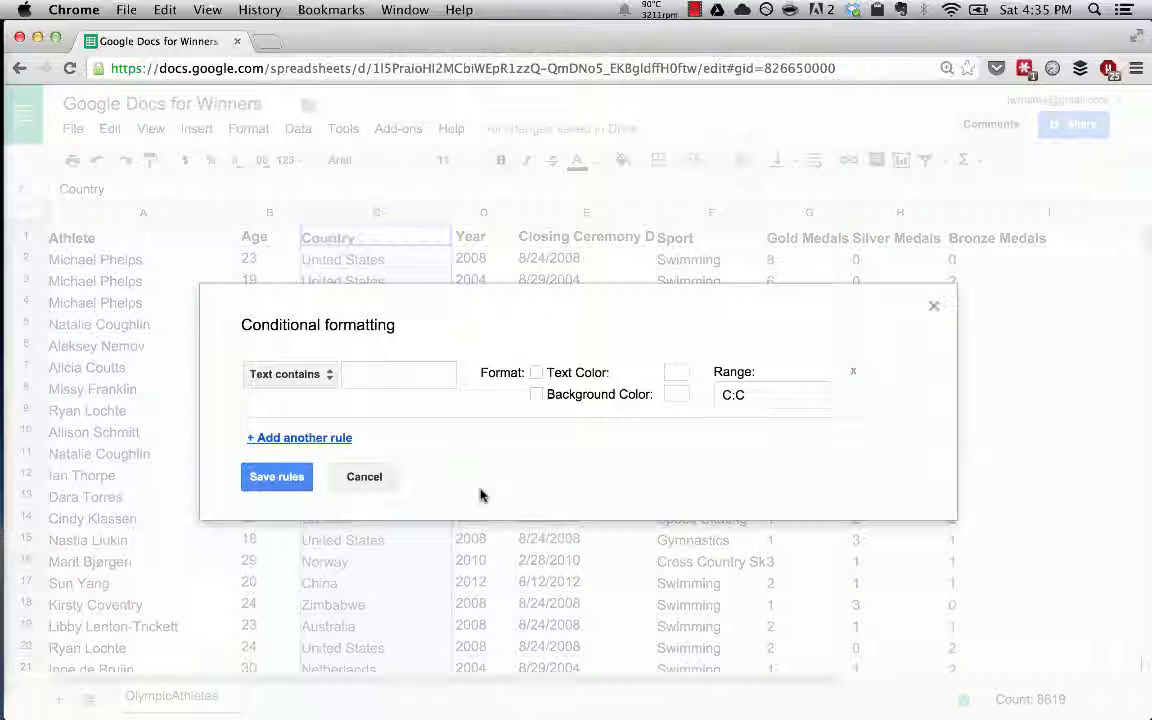
pyautogui.click(329, 377)
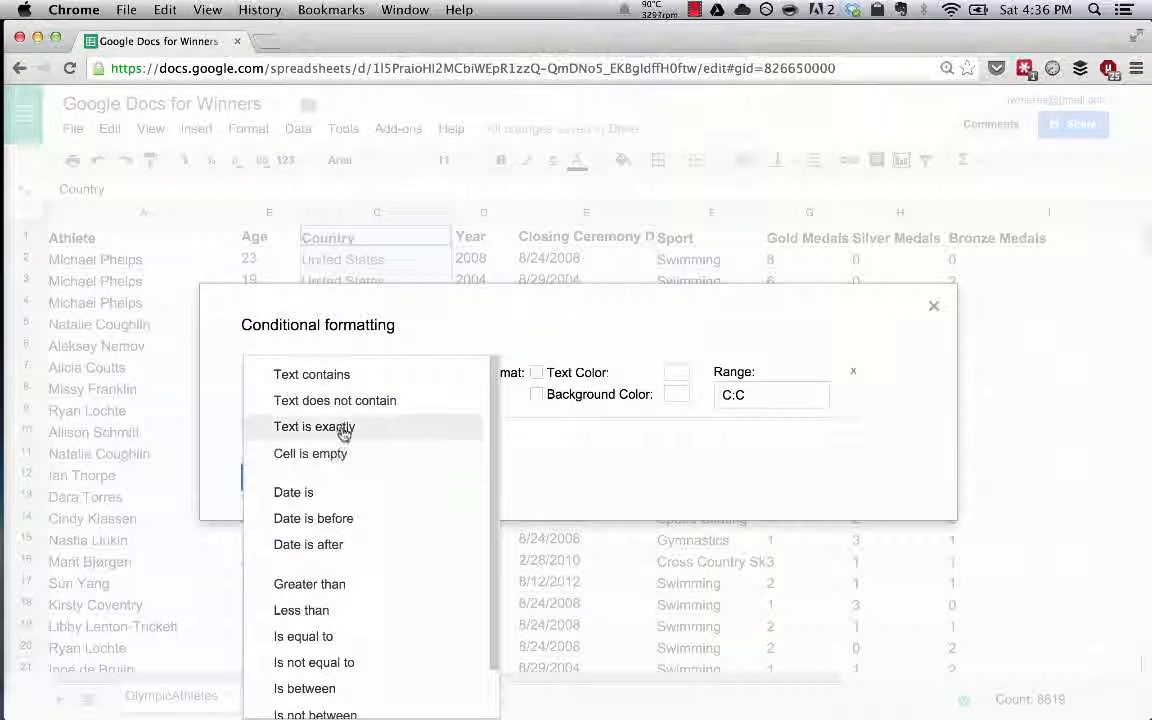
pyautogui.click(343, 430)
pyautogui.click(382, 370)
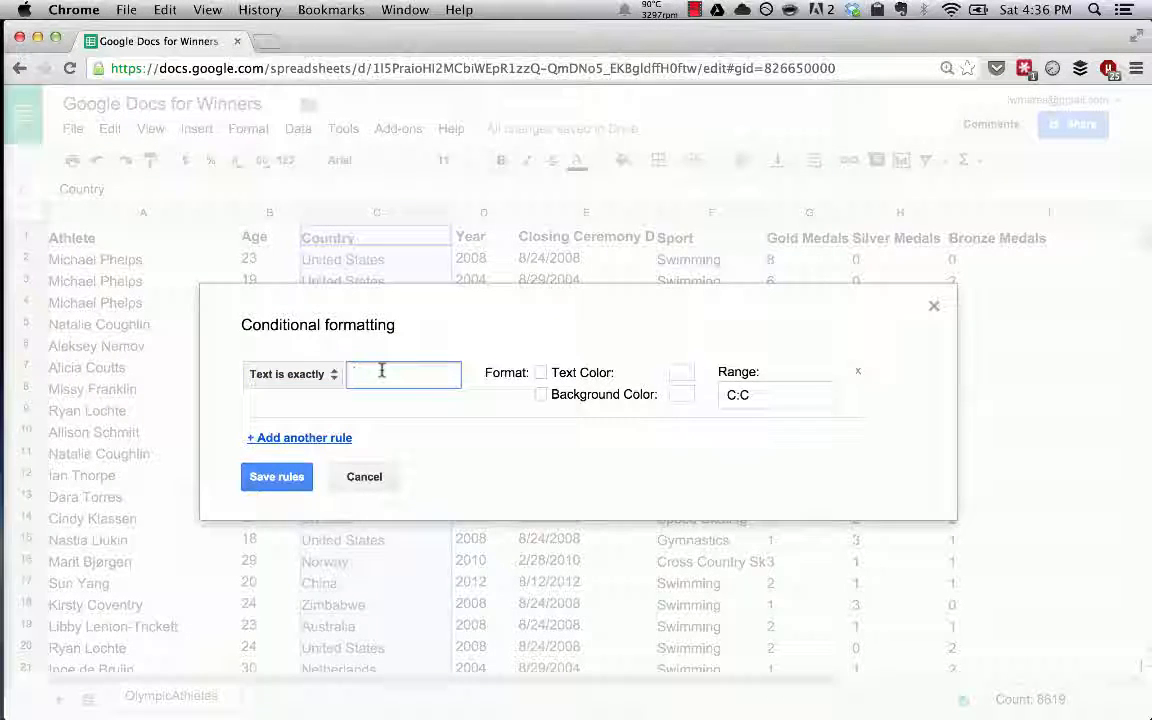
pyautogui.write('Uni')
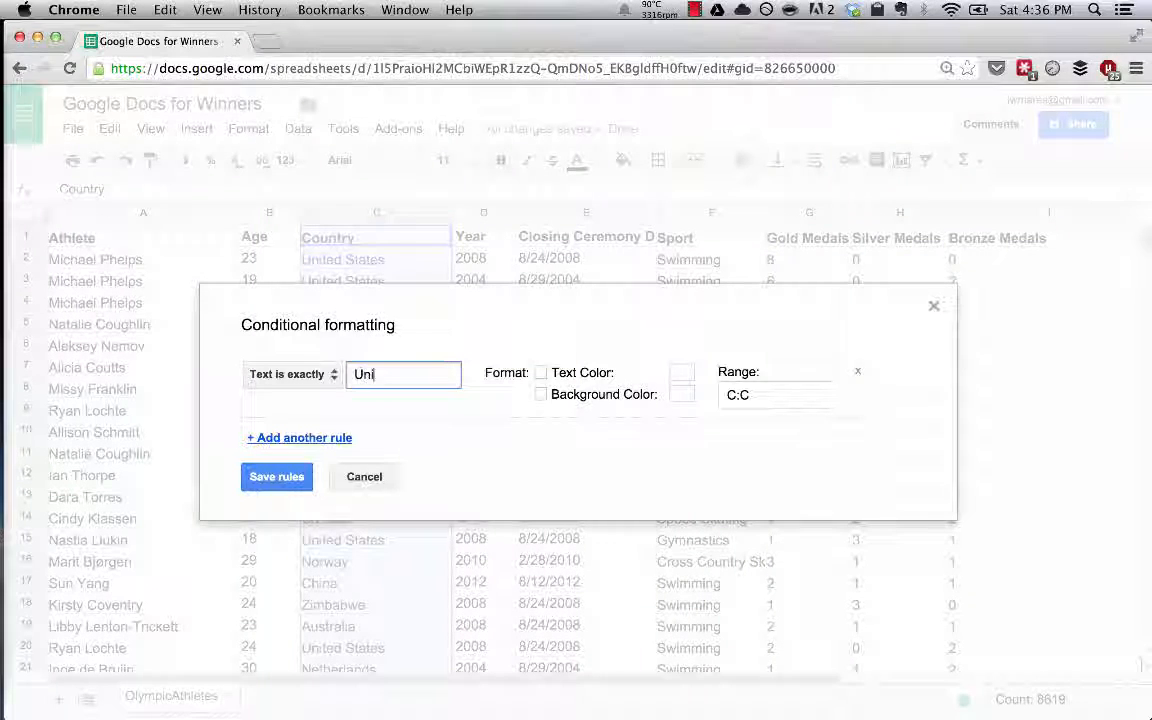
pyautogui.write('ted States')
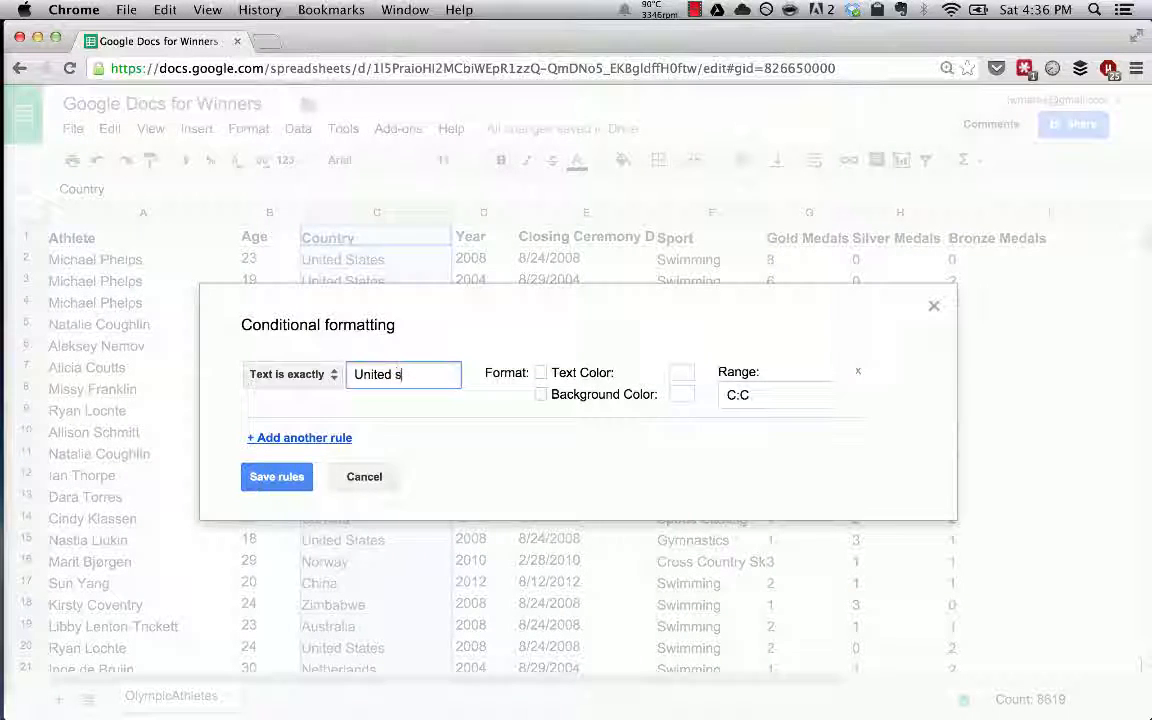
# Give the United States rule a blue background color and save the rules.
pyautogui.click(541, 395)
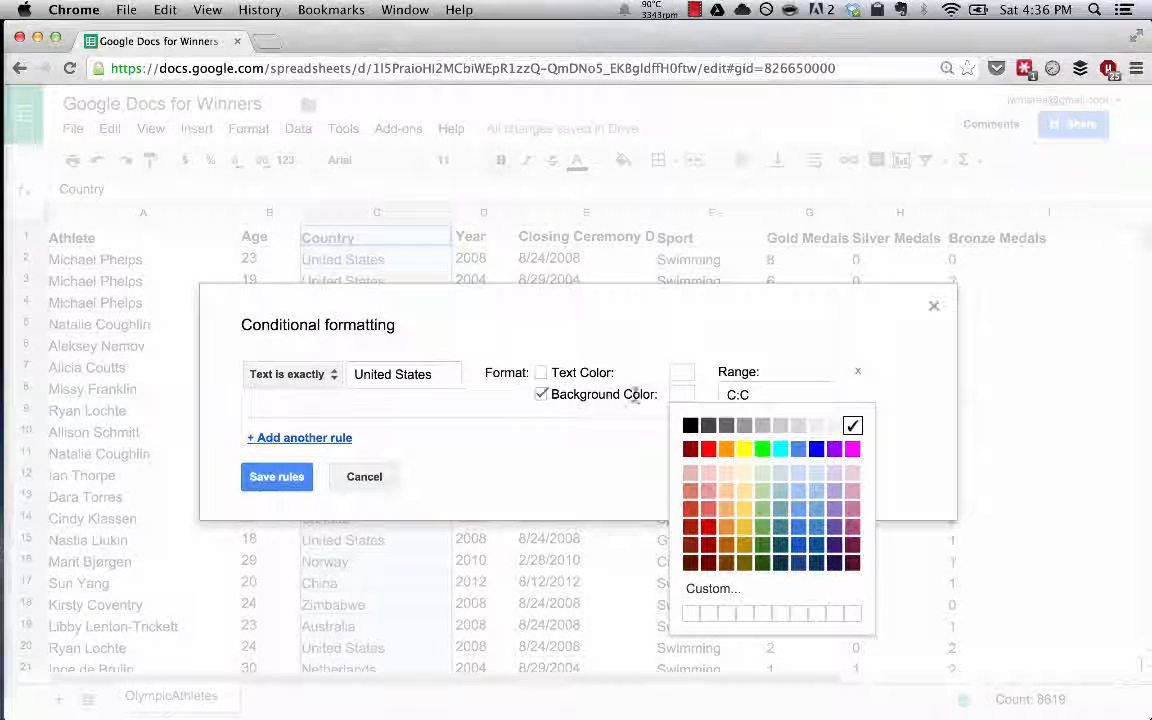
pyautogui.click(816, 450)
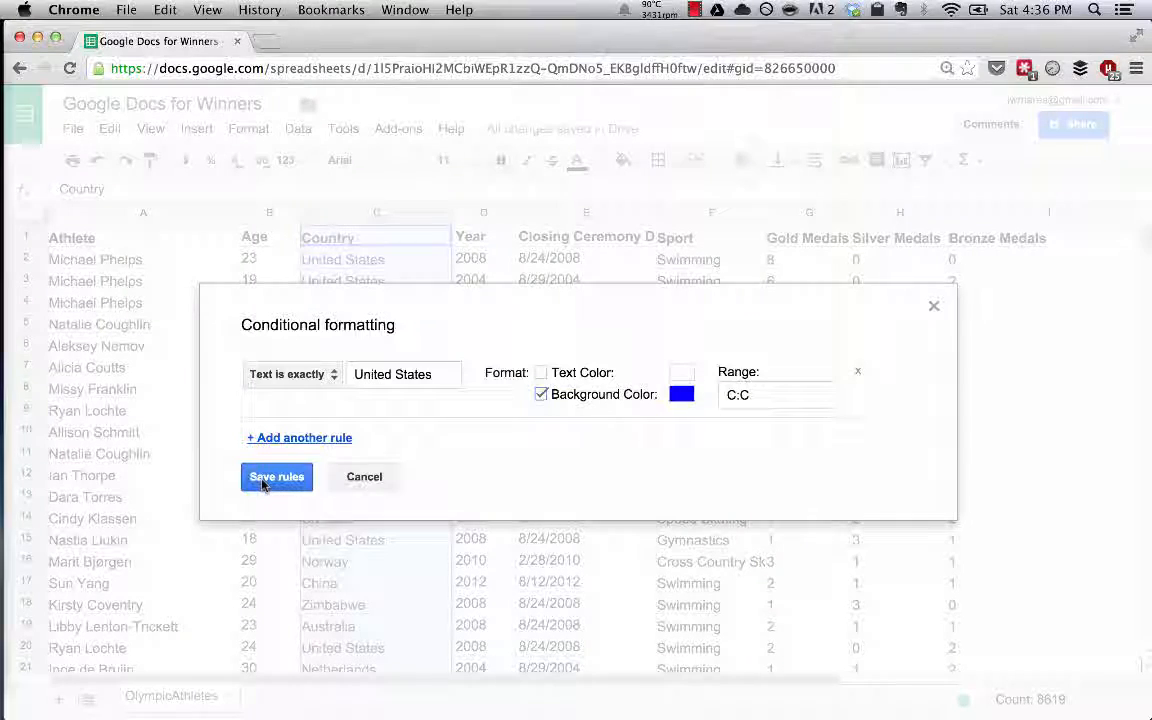
pyautogui.click(263, 478)
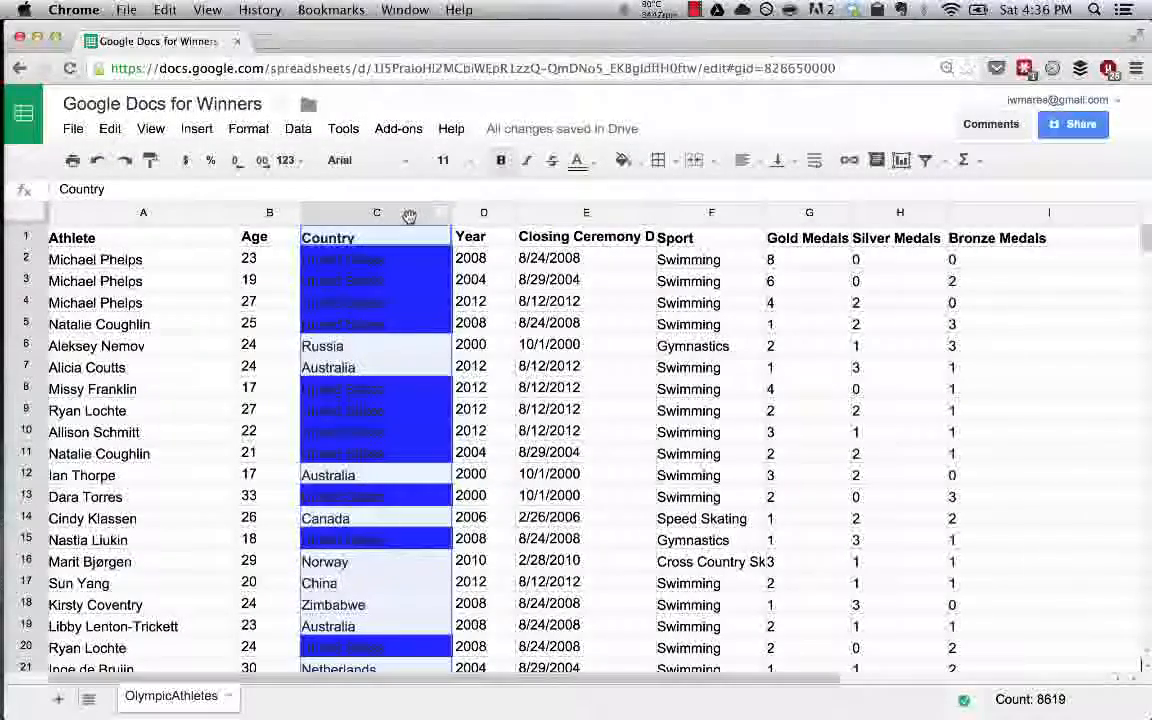
# Look through the Country column to check which rows the United States rule highlights.
pyautogui.scroll(-15, 422, 367)
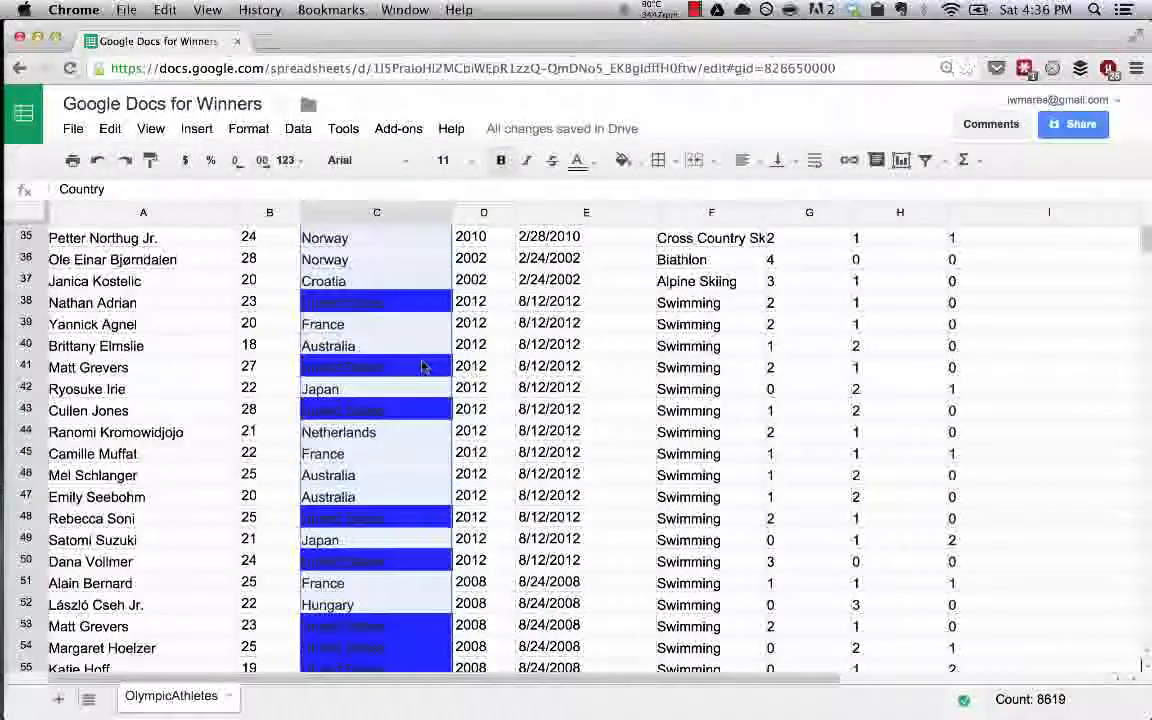
pyautogui.scroll(-11, 422, 367)
pyautogui.scroll(-20, 345, 493)
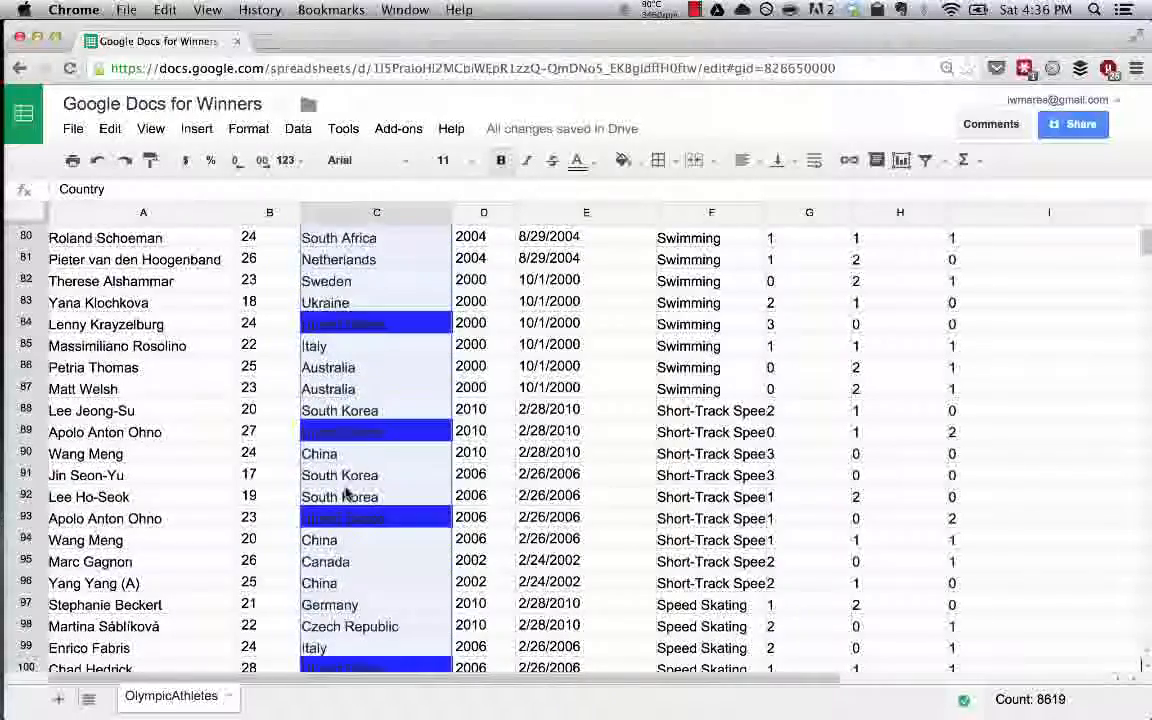
pyautogui.scroll(-12, 345, 493)
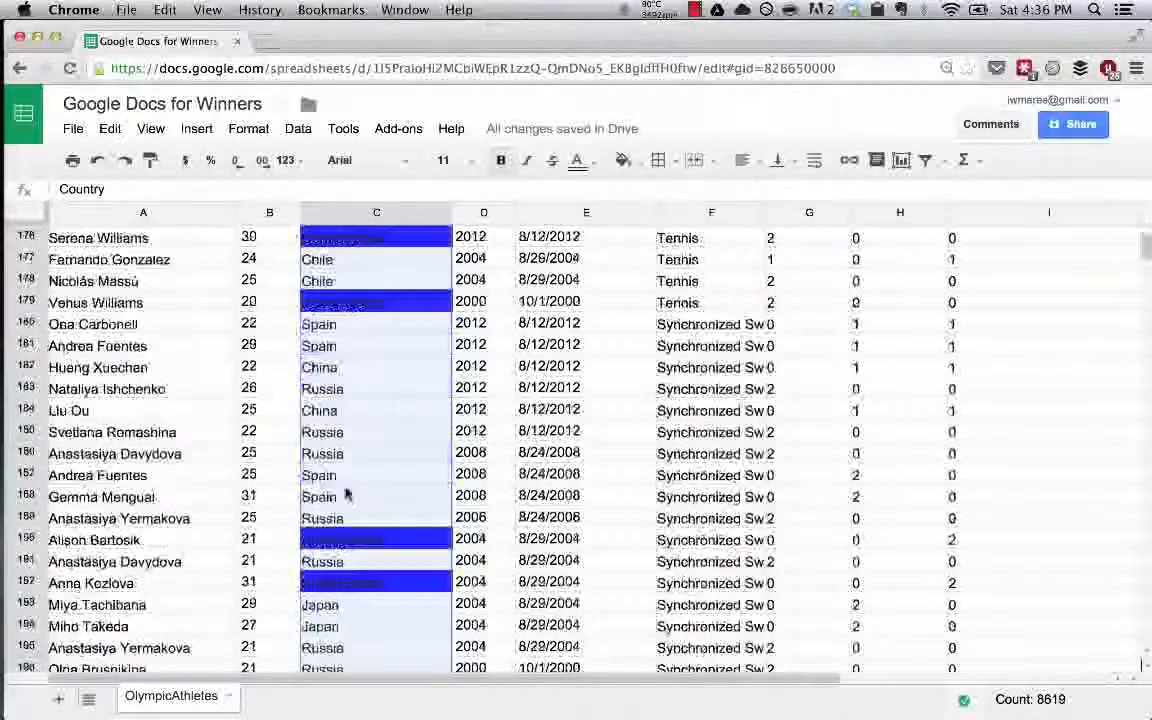
pyautogui.scroll(-9, 345, 493)
pyautogui.scroll(8, 345, 493)
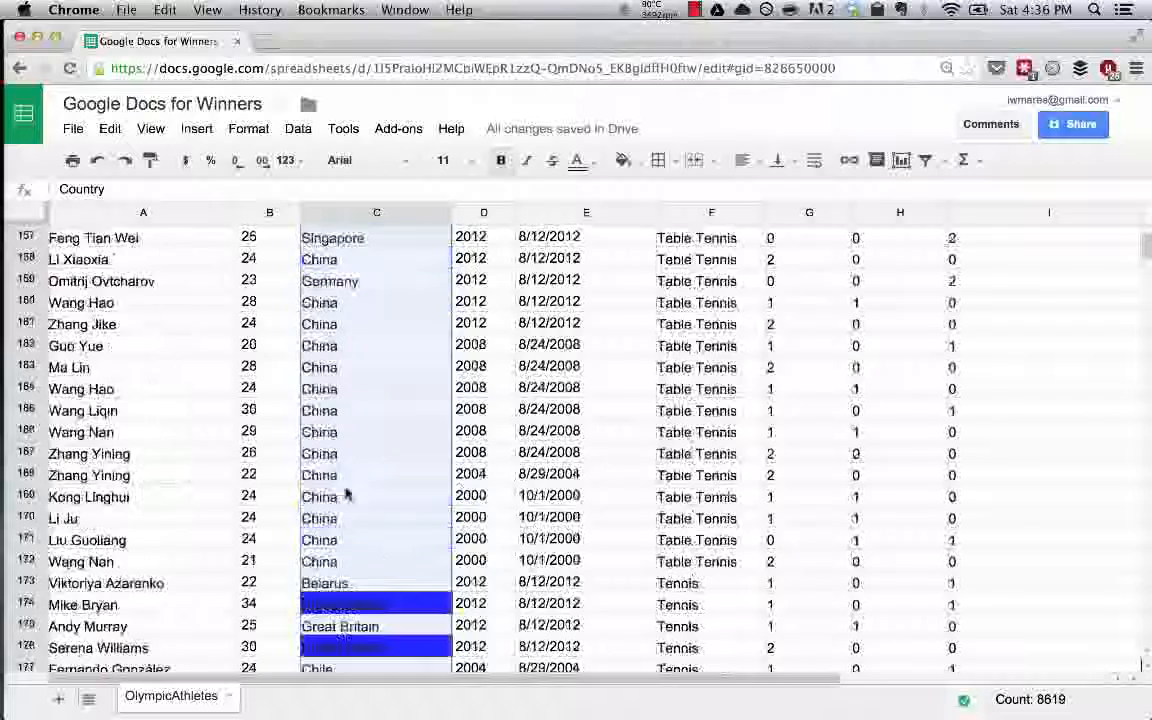
pyautogui.scroll(20, 357, 324)
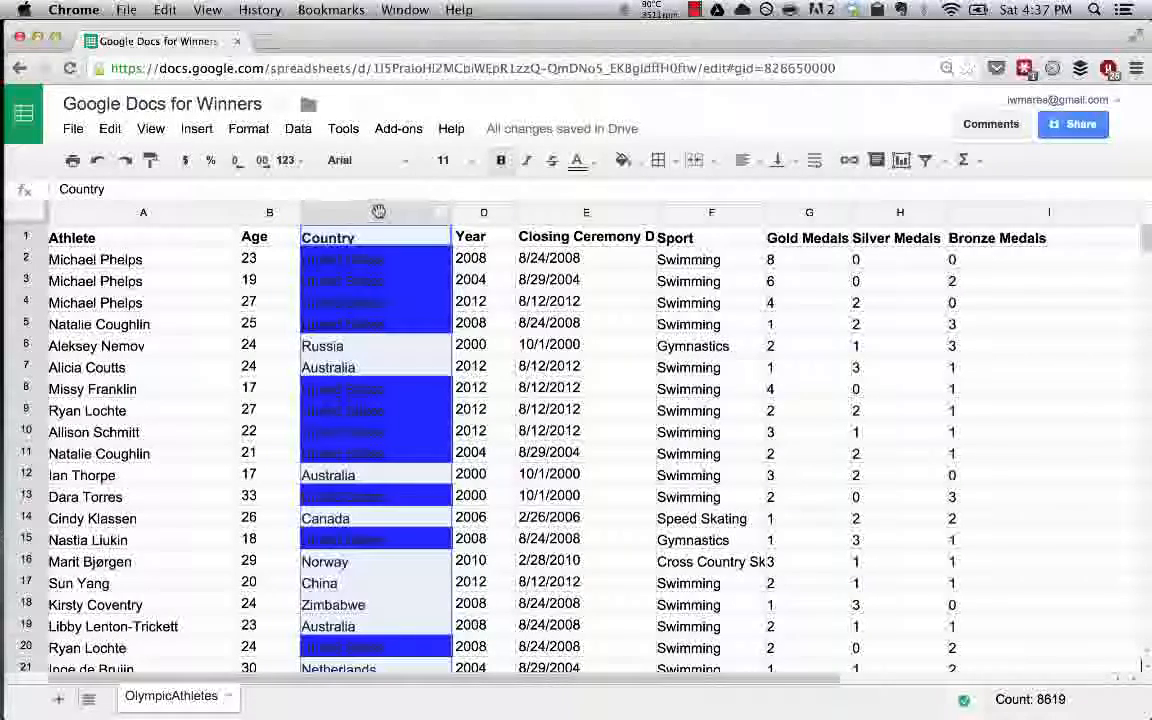
# Clear all formatting from the Country column.
pyautogui.click(257, 134)
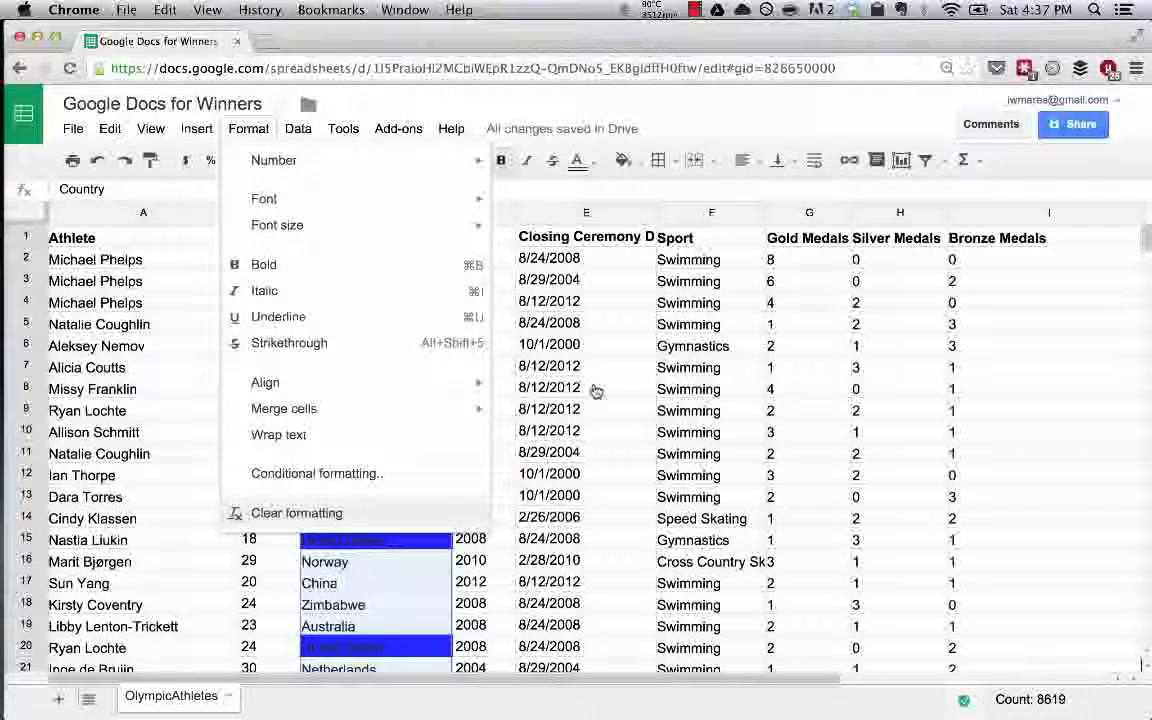
# Review the condition types available for a conditional formatting rule on the Country column and close the dialog without saving.
pyautogui.click(238, 132)
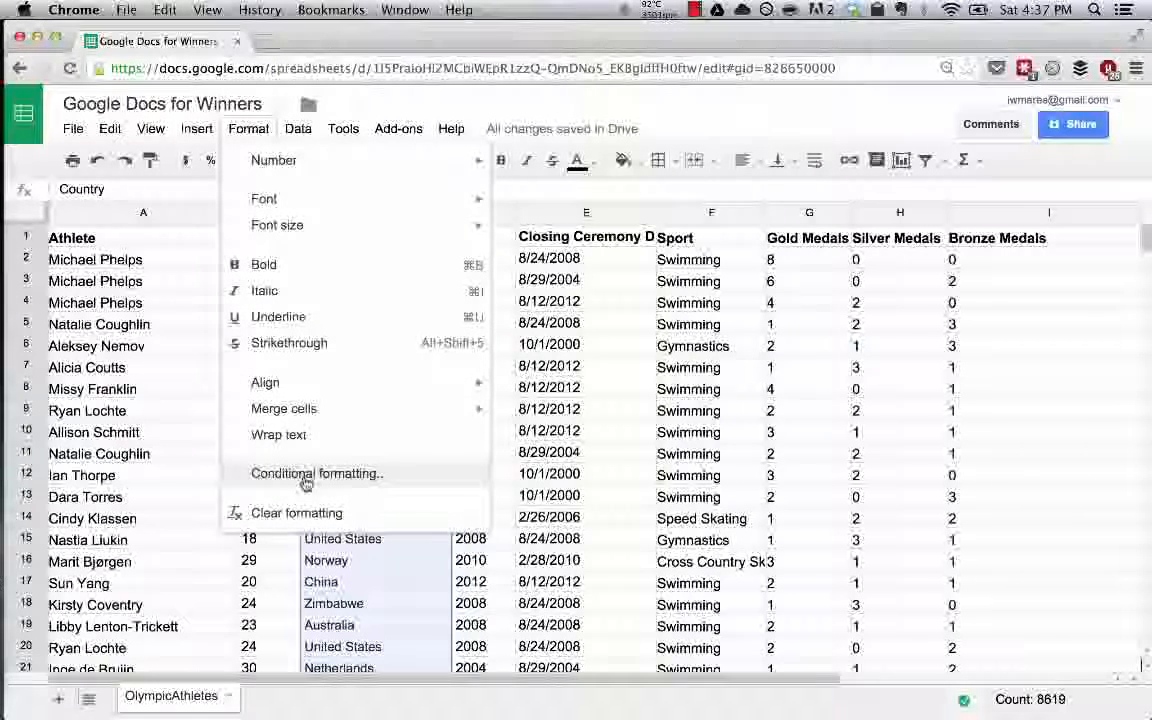
pyautogui.click(306, 476)
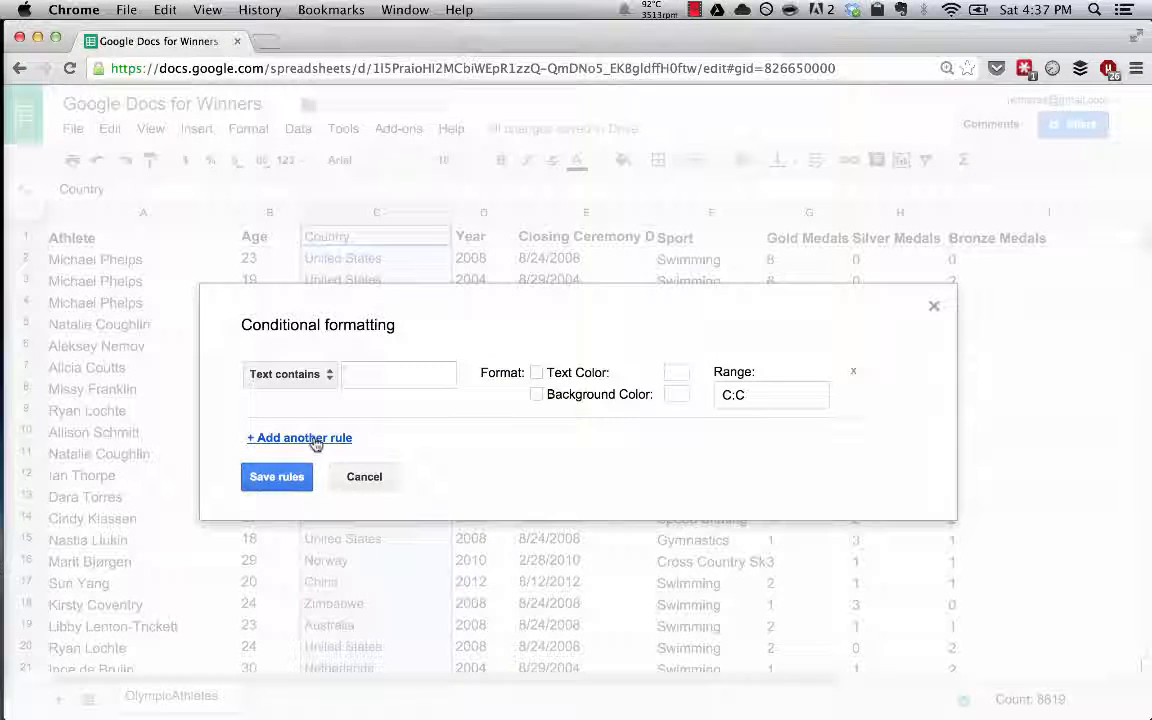
pyautogui.click(290, 374)
pyautogui.scroll(-1, 341, 450)
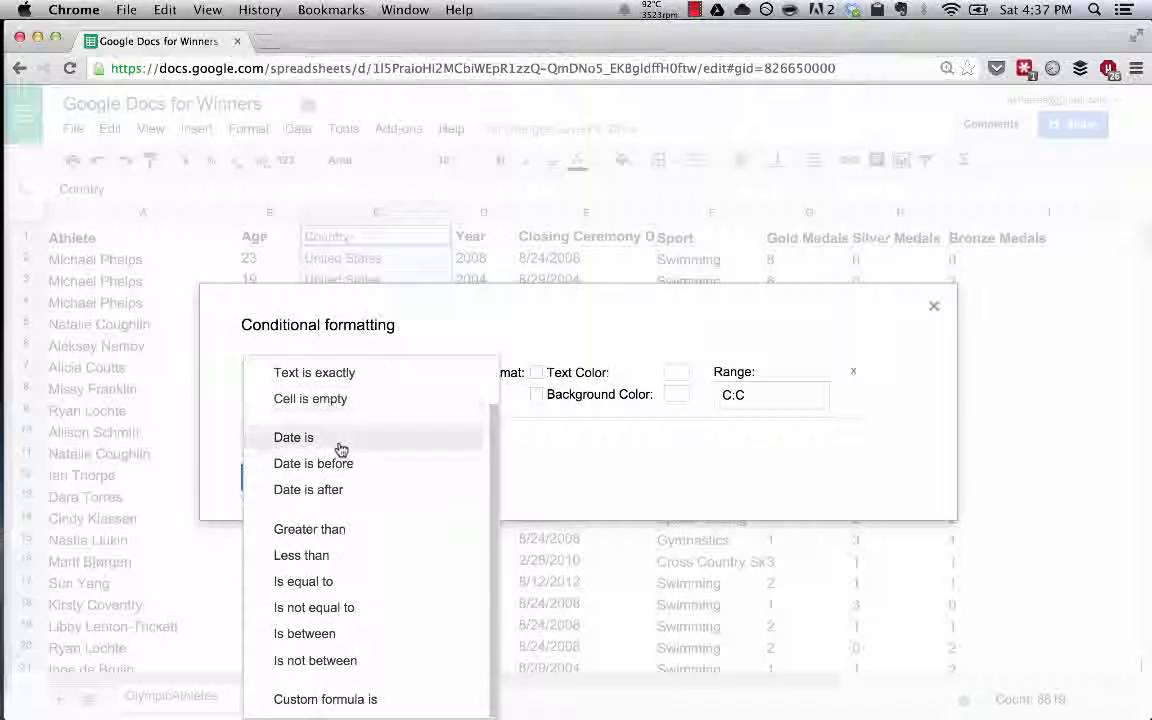
pyautogui.click(934, 311)
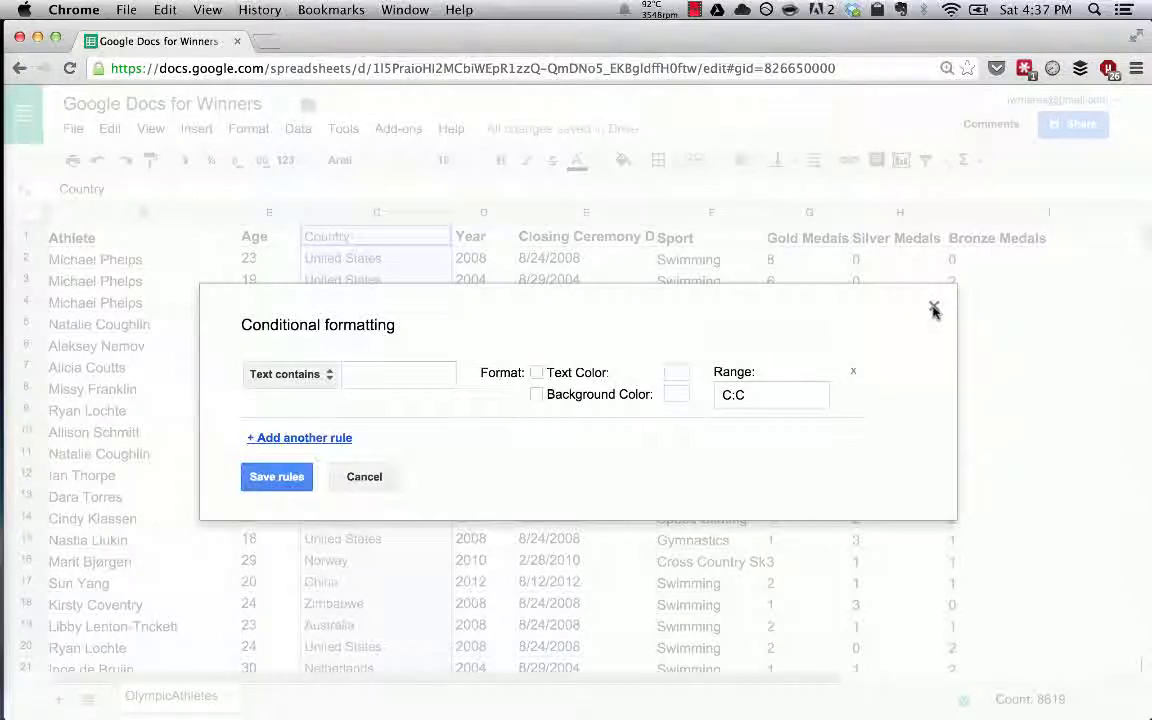
pyautogui.click(392, 480)
pyautogui.click(380, 476)
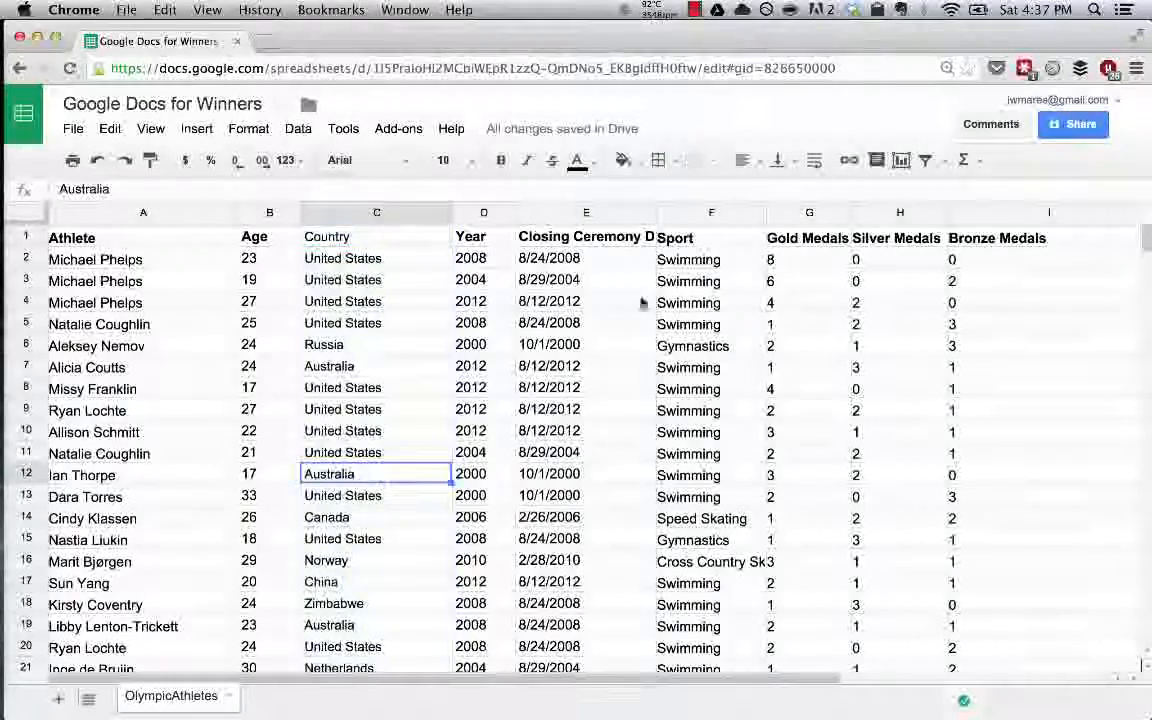
# Make the Country header cell bold.
pyautogui.click(362, 240)
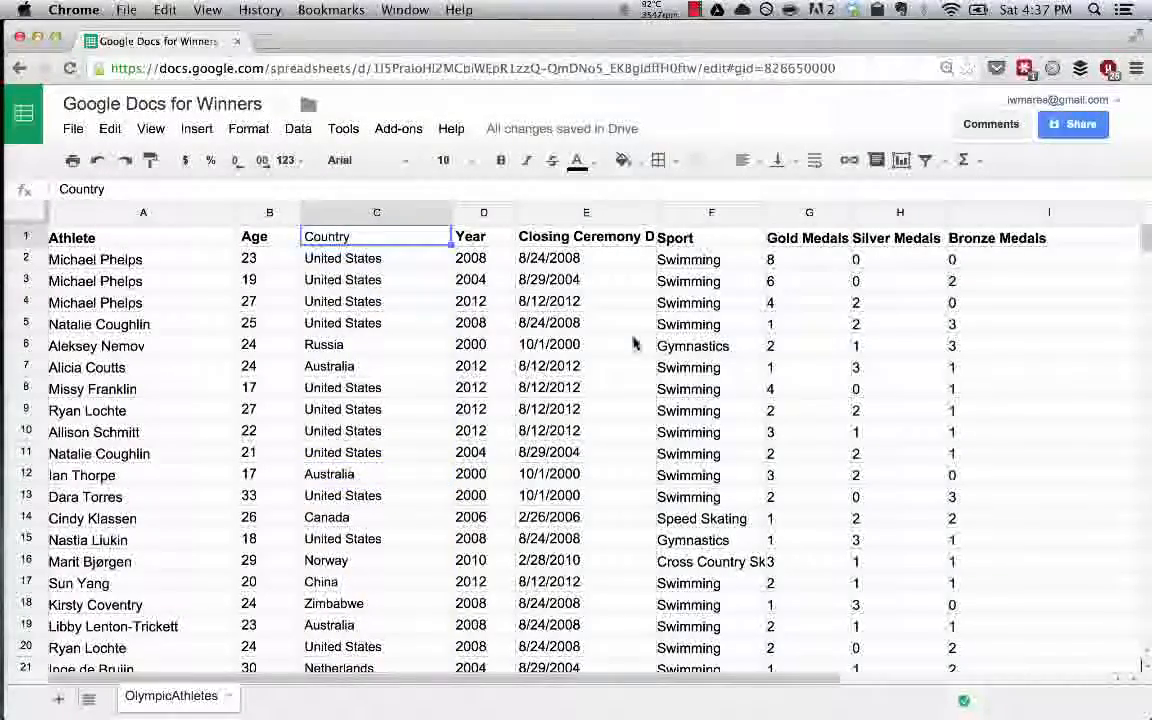
pyautogui.press('super+b')
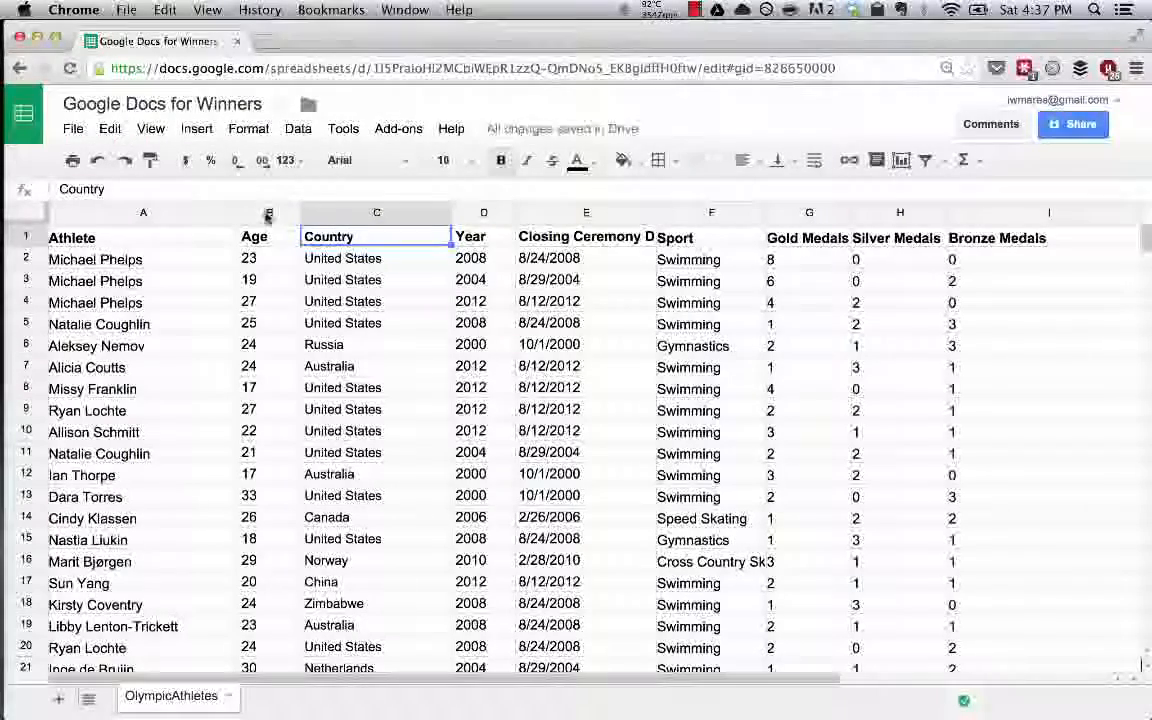
# Create a conditional formatting rule on the Age column for values greater than 25.
pyautogui.click(267, 215)
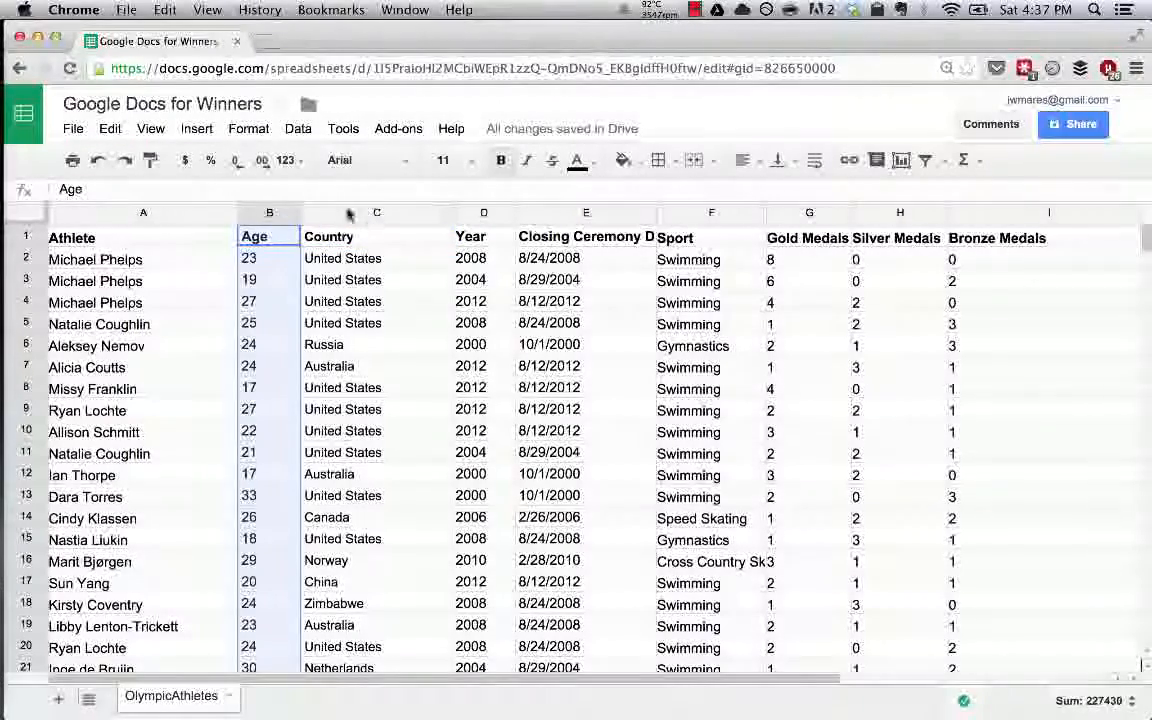
pyautogui.click(242, 131)
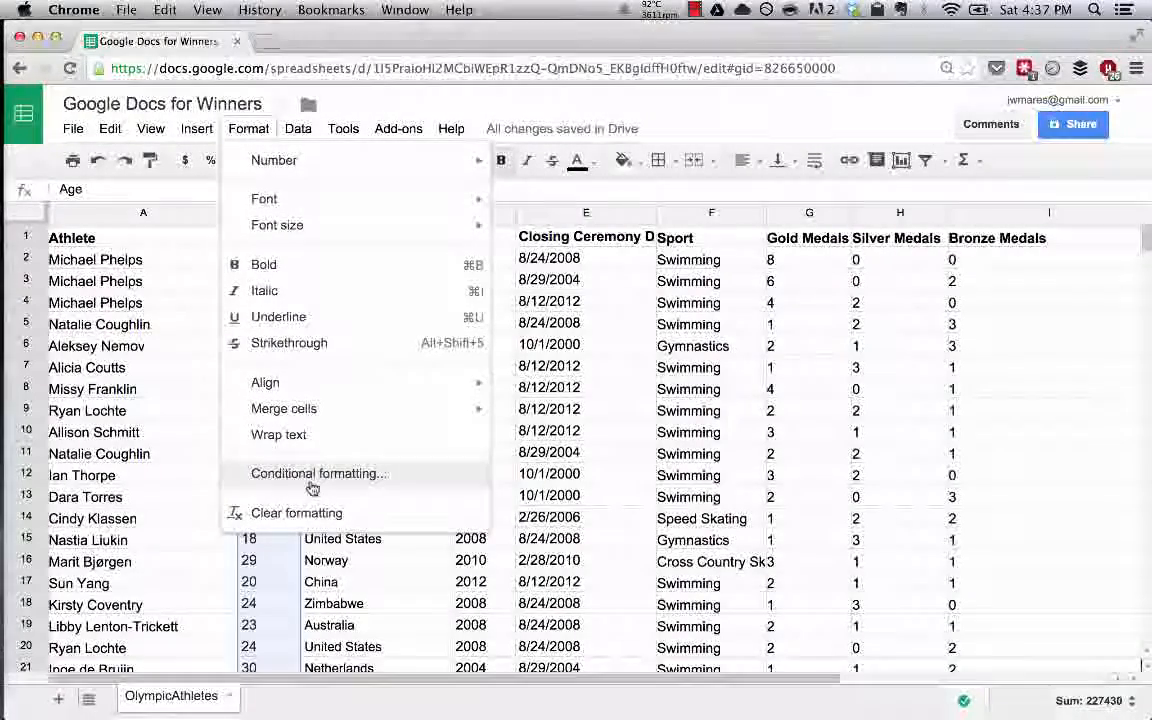
pyautogui.click(312, 482)
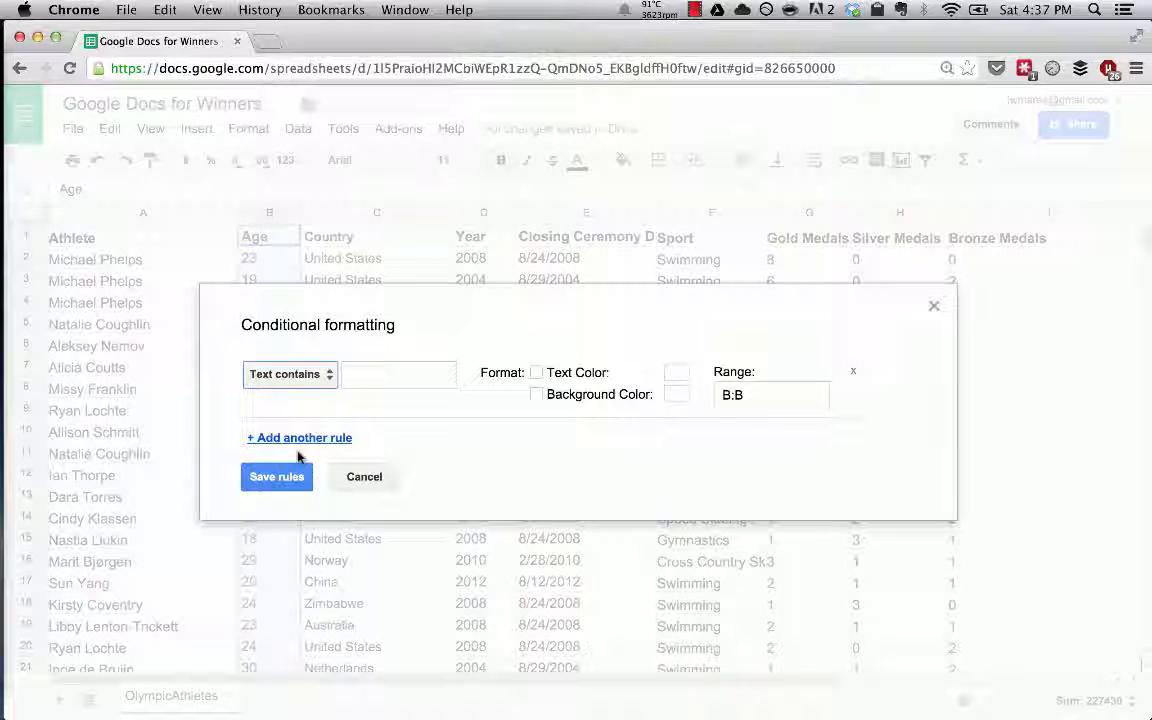
pyautogui.click(309, 376)
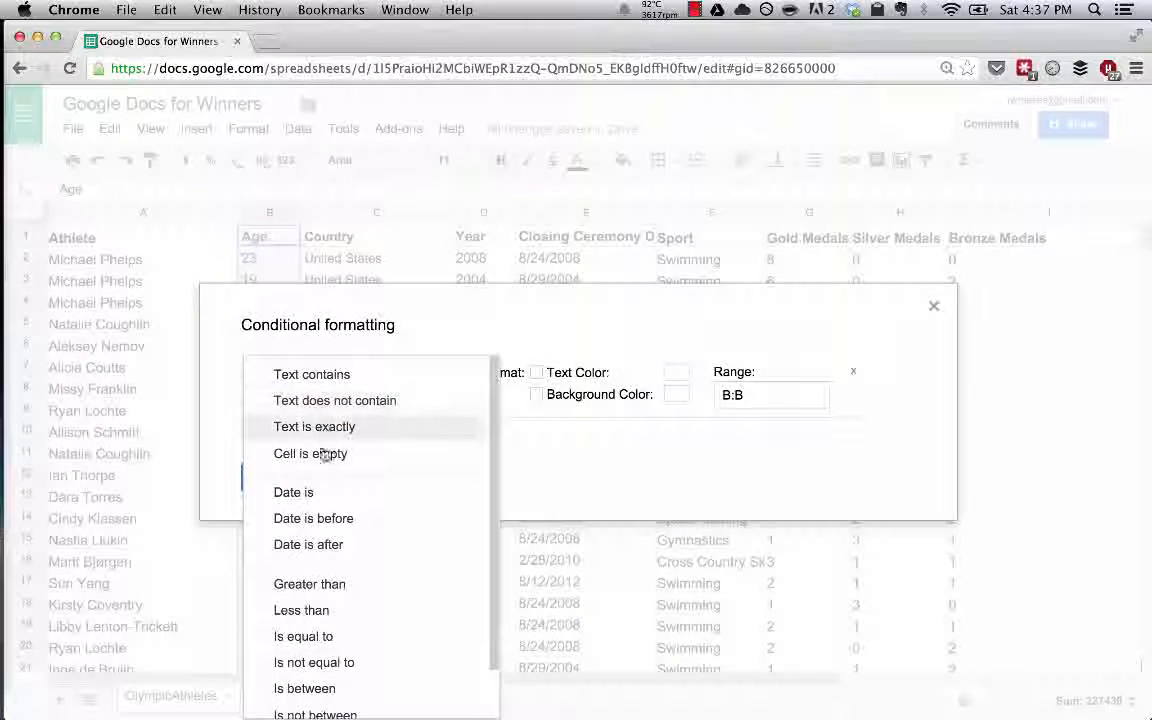
pyautogui.scroll(-2, 322, 470)
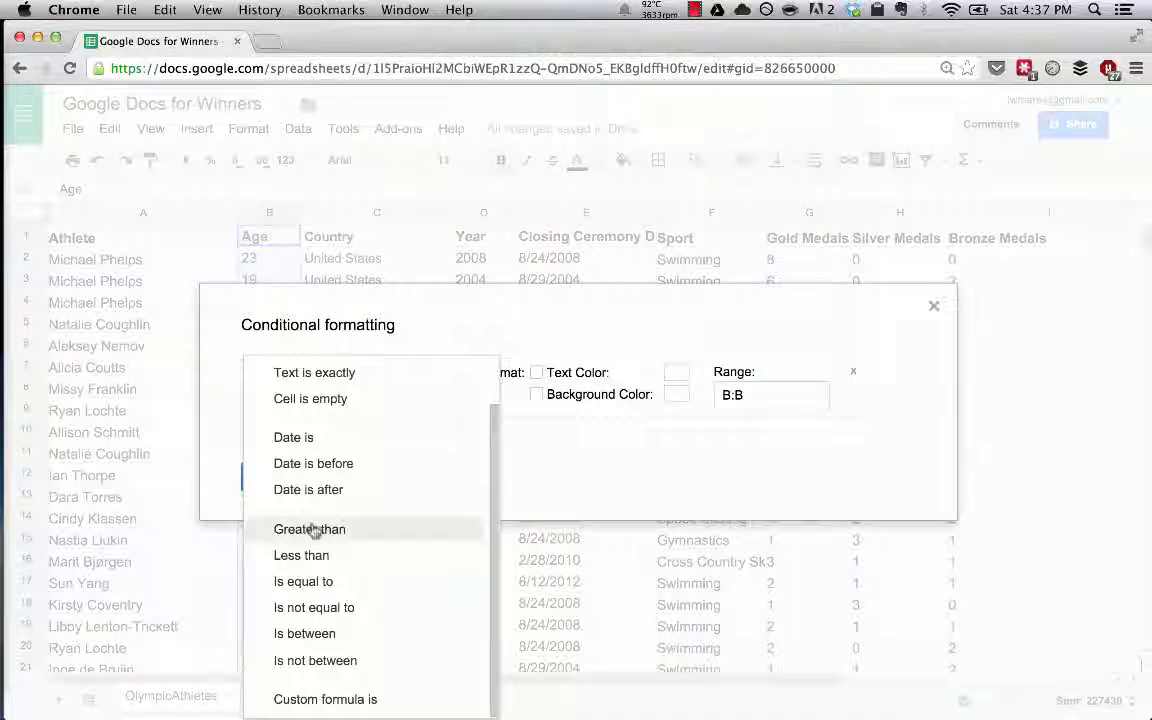
pyautogui.click(314, 529)
pyautogui.click(391, 375)
pyautogui.write('25')
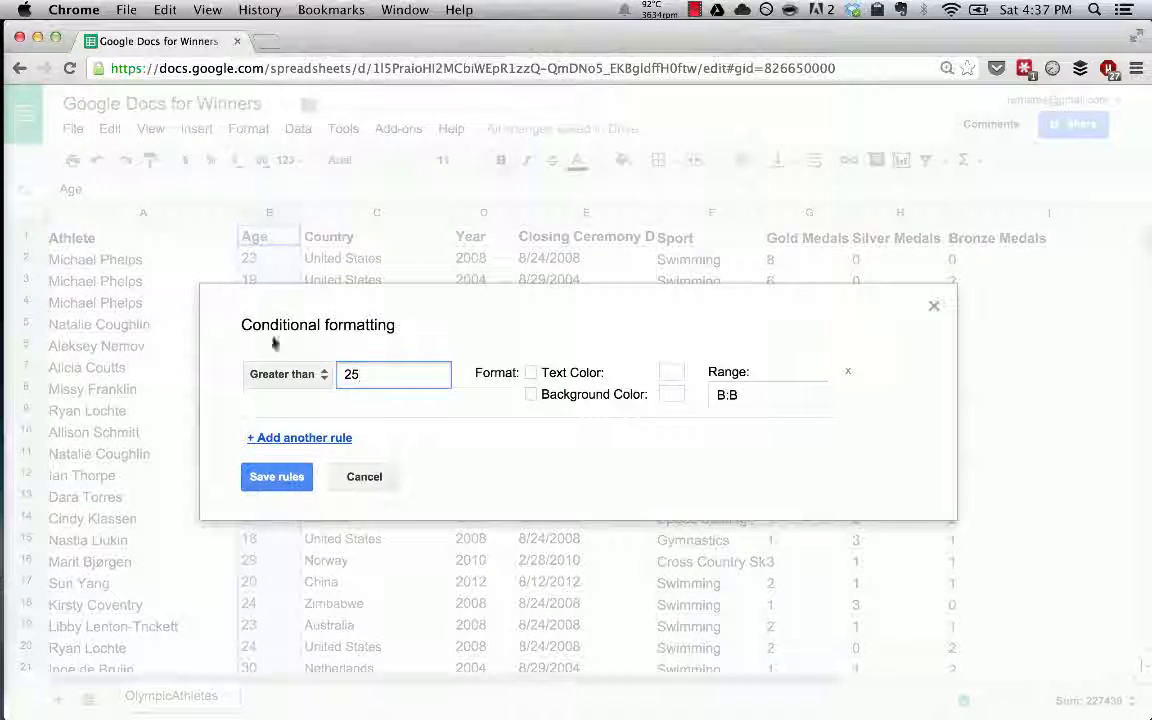
# Give the Age rule on range B:B a light yellow background color and save the rules.
pyautogui.click(731, 395)
pyautogui.click(766, 358)
pyautogui.moveTo(713, 399); pyautogui.dragTo(751, 395)
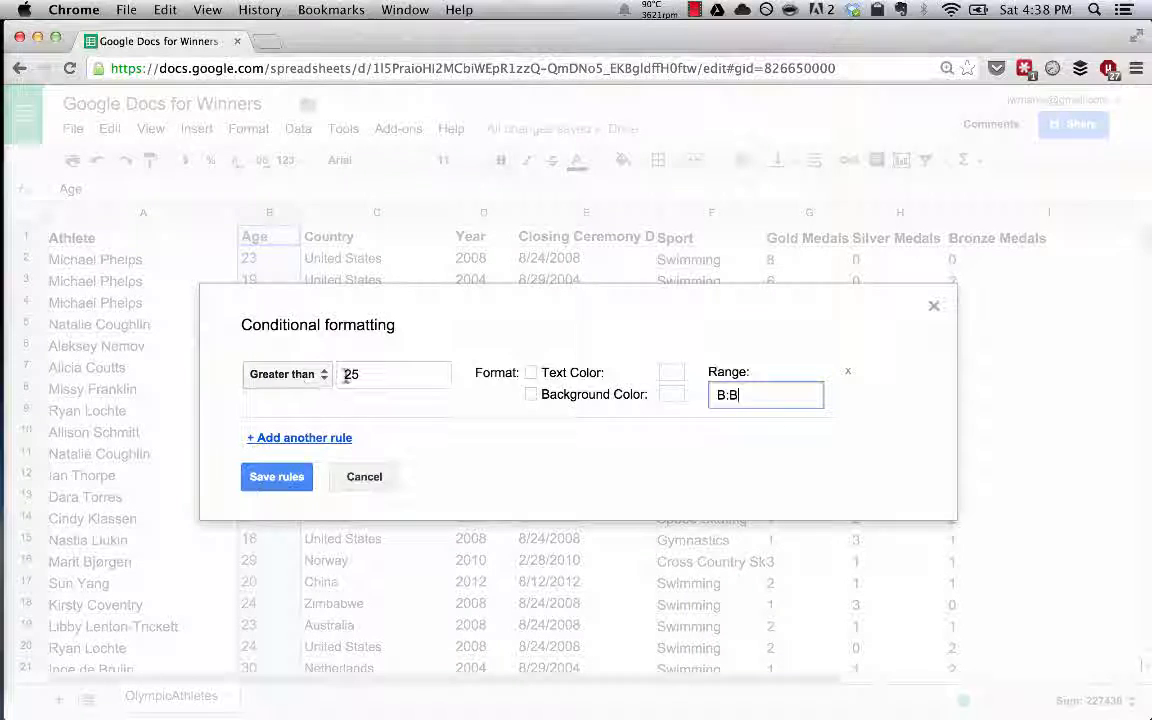
pyautogui.click(531, 396)
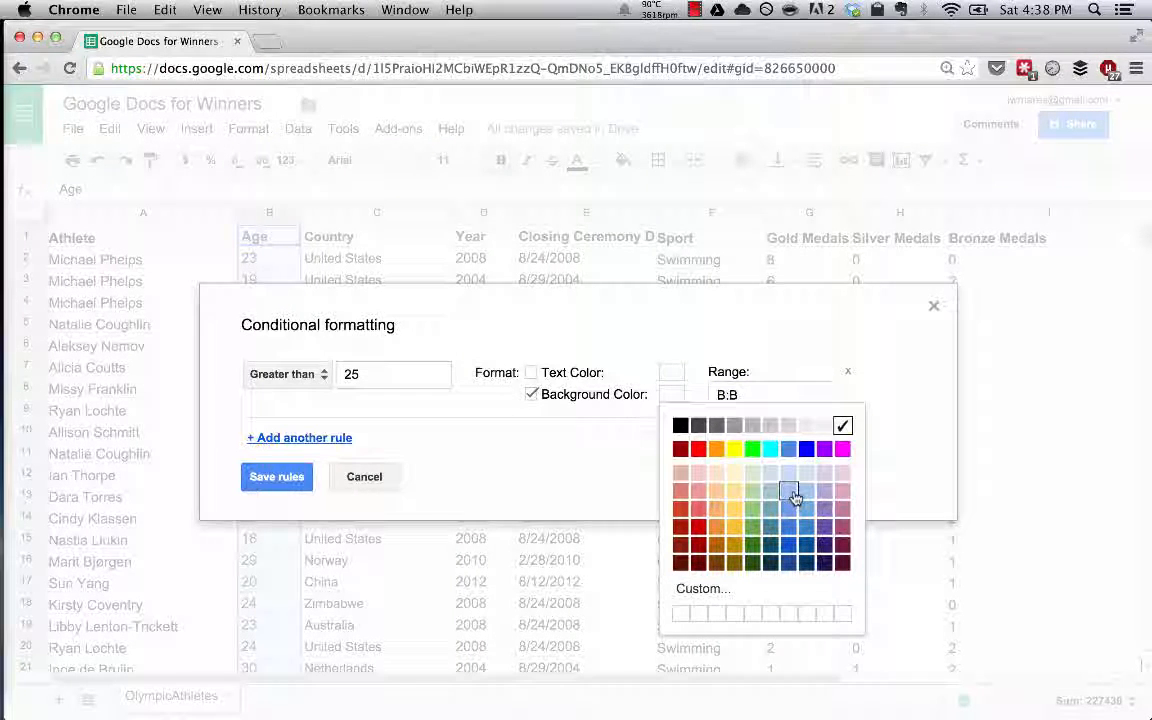
pyautogui.click(735, 490)
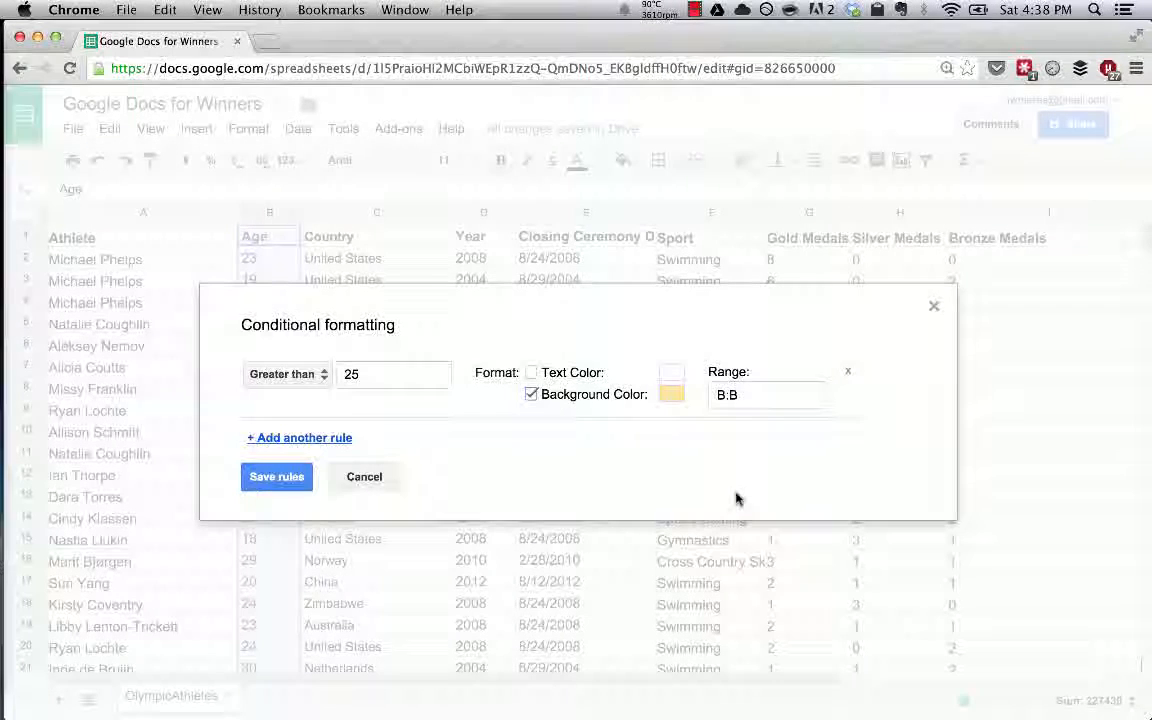
pyautogui.click(254, 484)
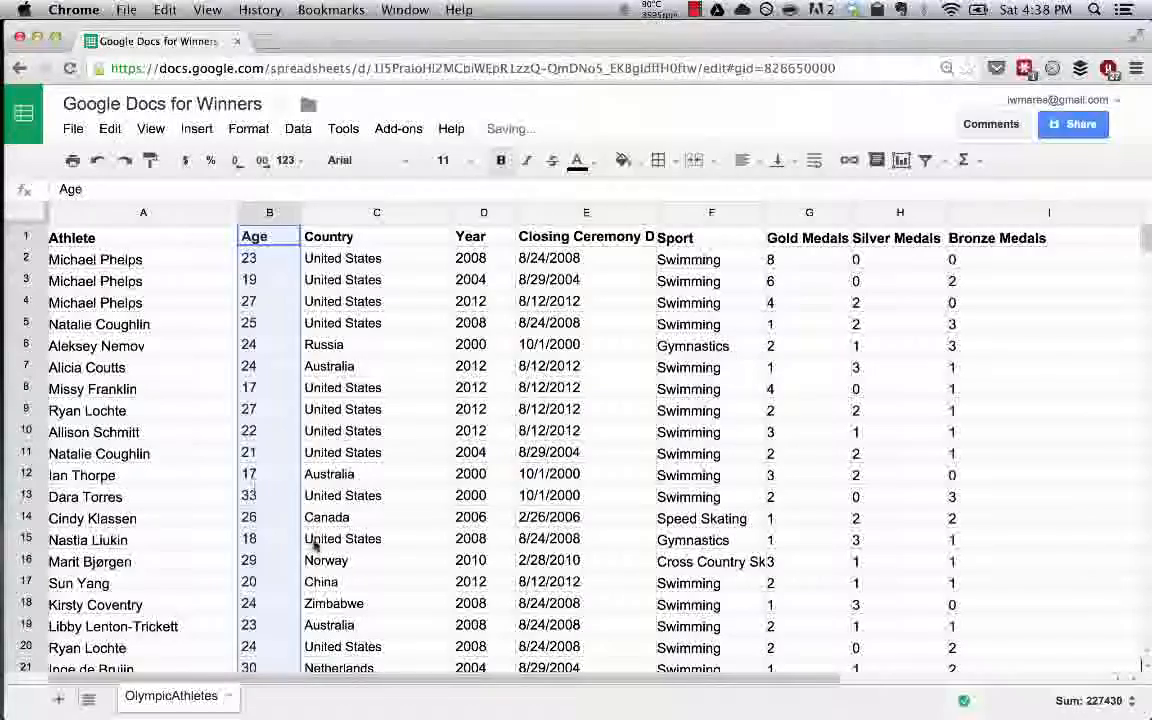
# Examine which ages are highlighted by the conditional formatting throughout the athlete rows.
pyautogui.click(343, 481)
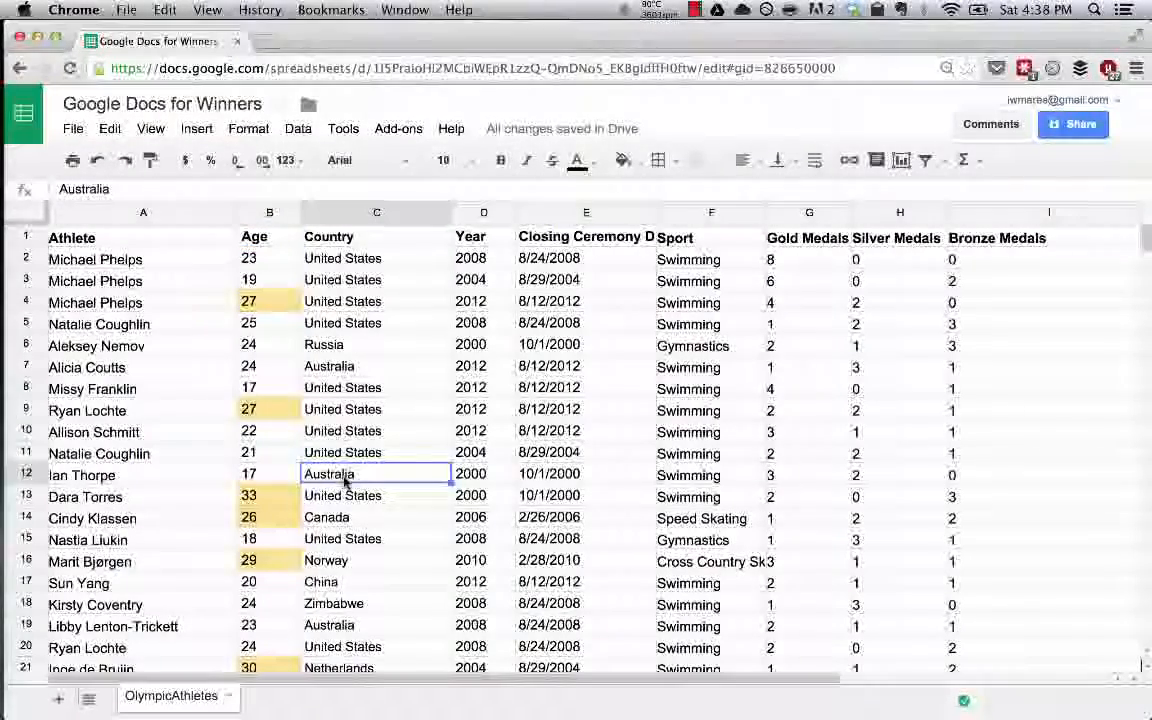
pyautogui.scroll(-5, 424, 477)
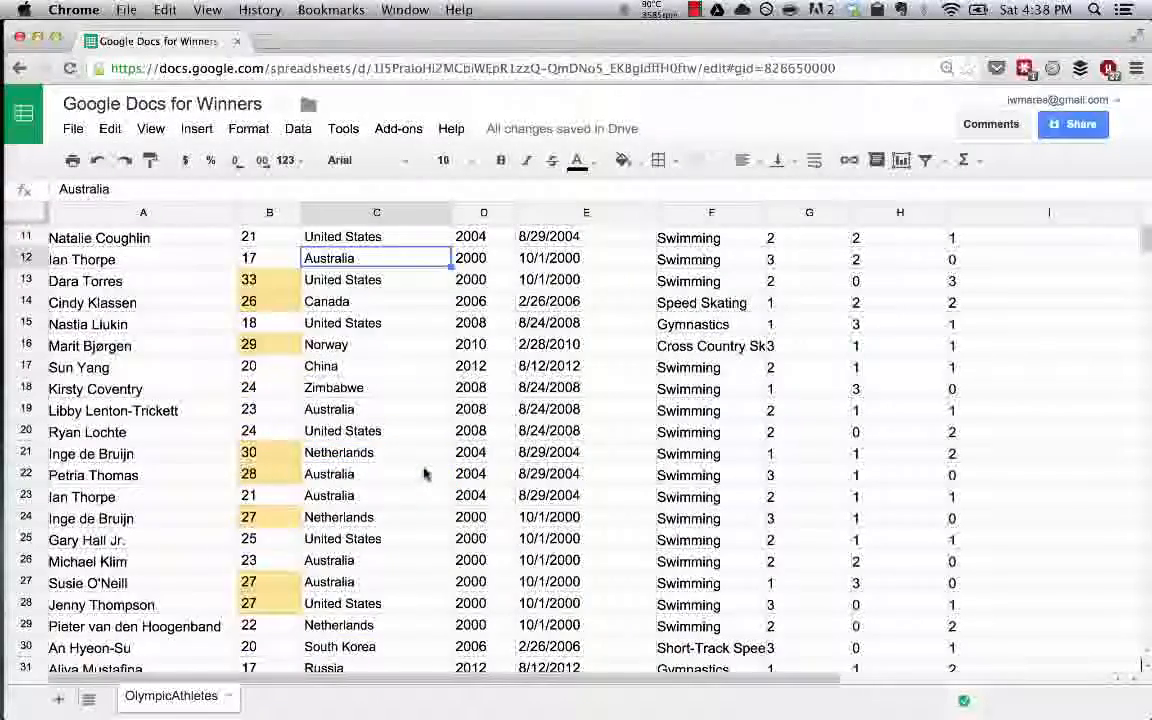
pyautogui.scroll(-14, 424, 474)
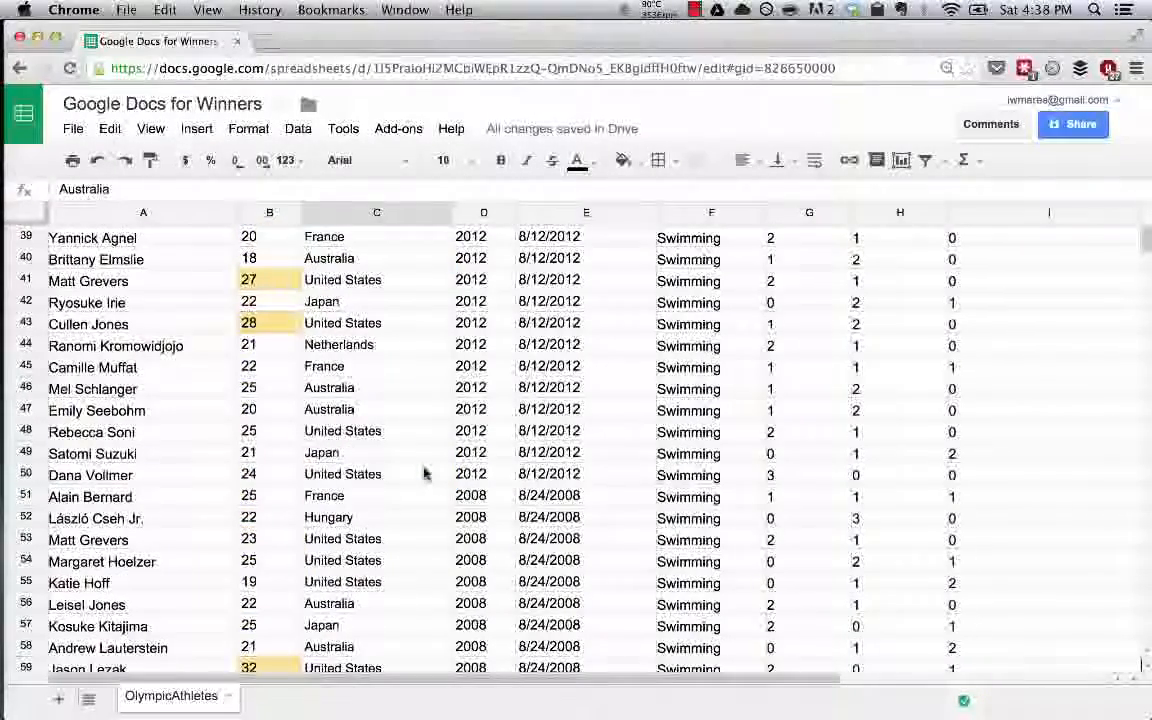
pyautogui.scroll(-20, 424, 474)
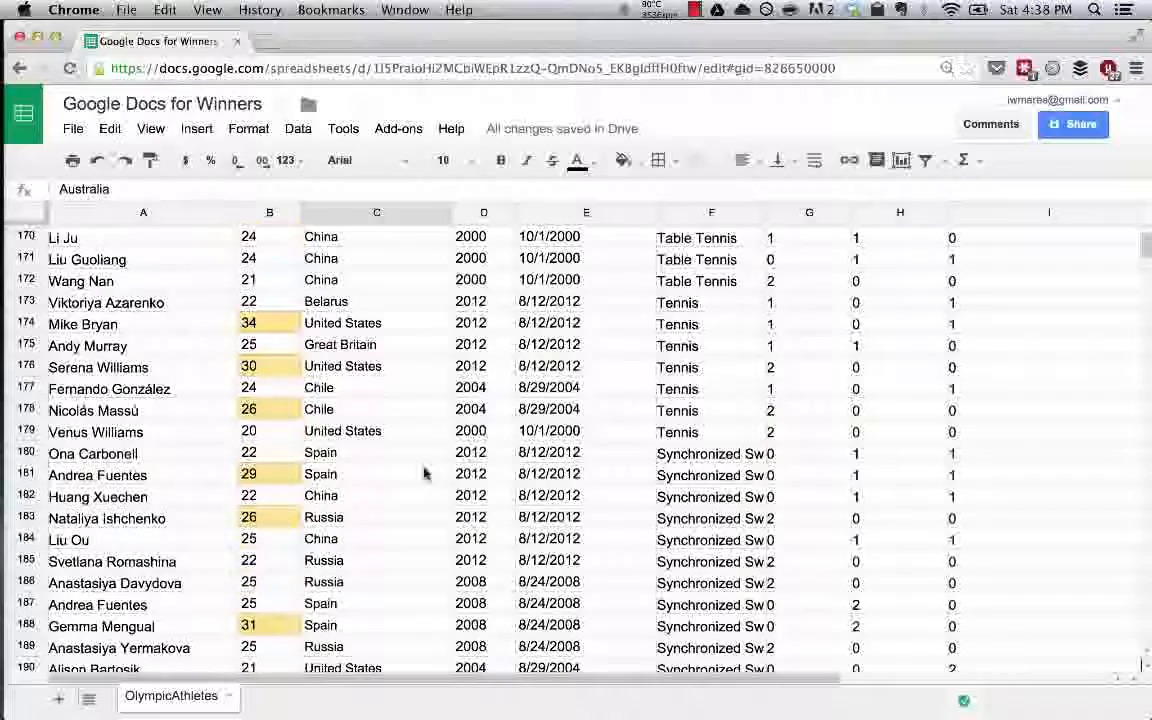
pyautogui.scroll(-20, 424, 474)
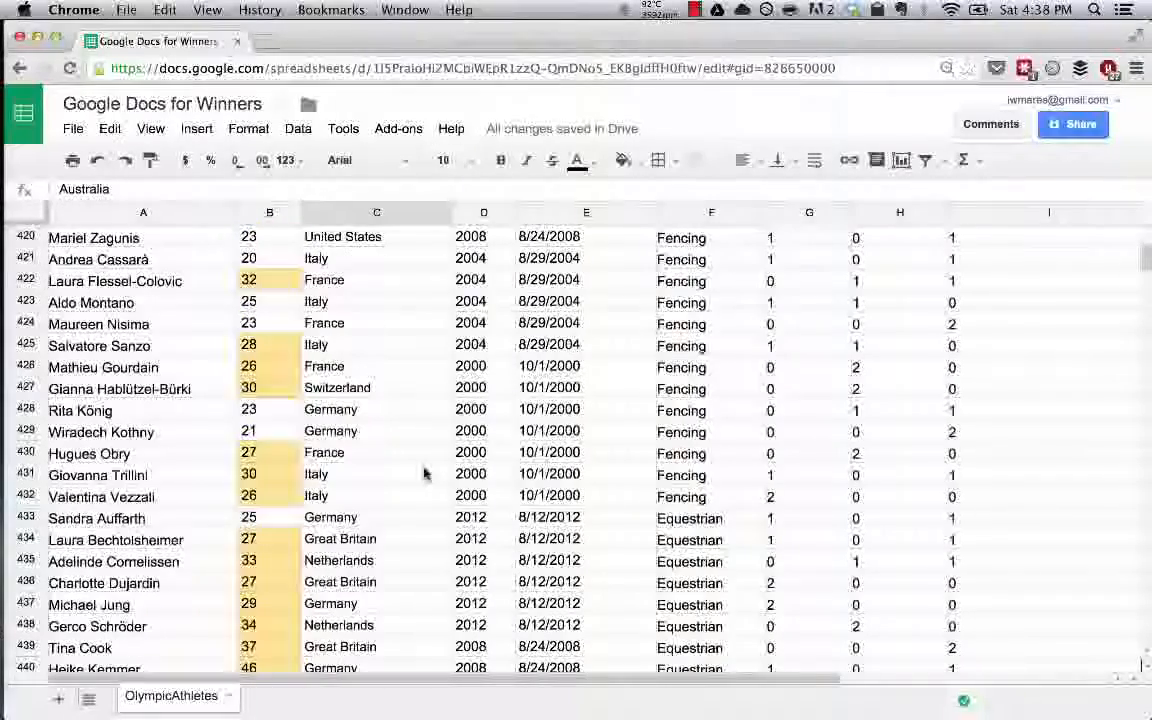
pyautogui.scroll(-15, 424, 474)
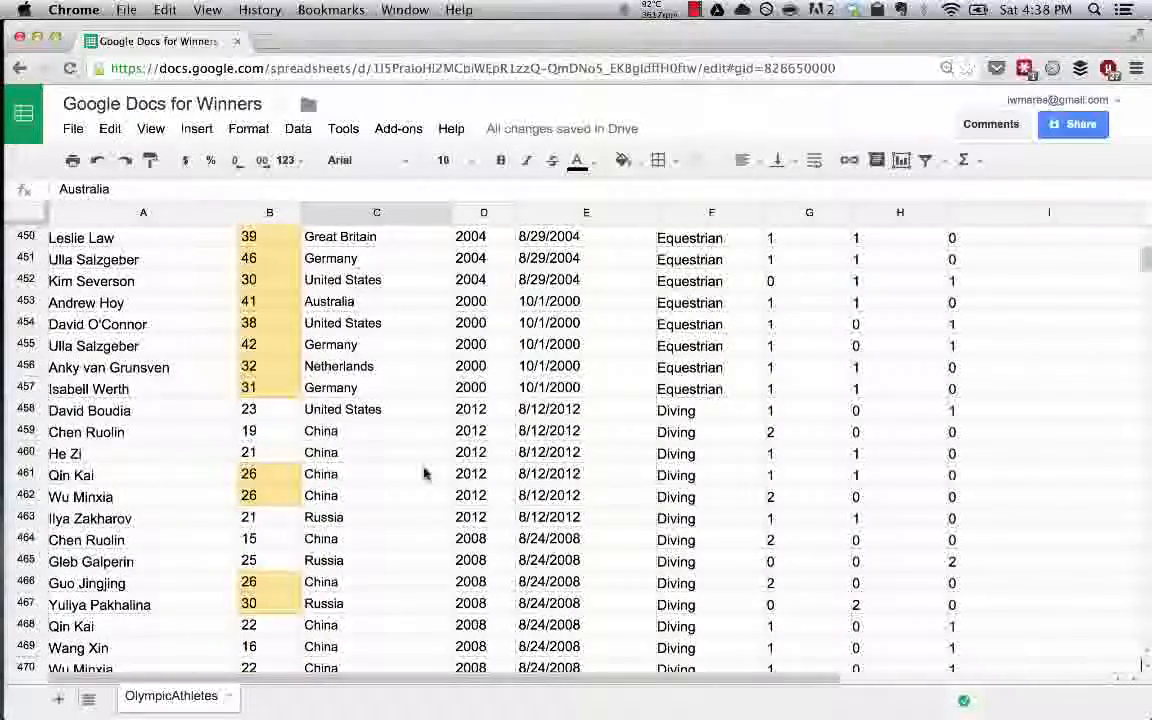
pyautogui.scroll(-13, 424, 474)
pyautogui.scroll(-20, 424, 474)
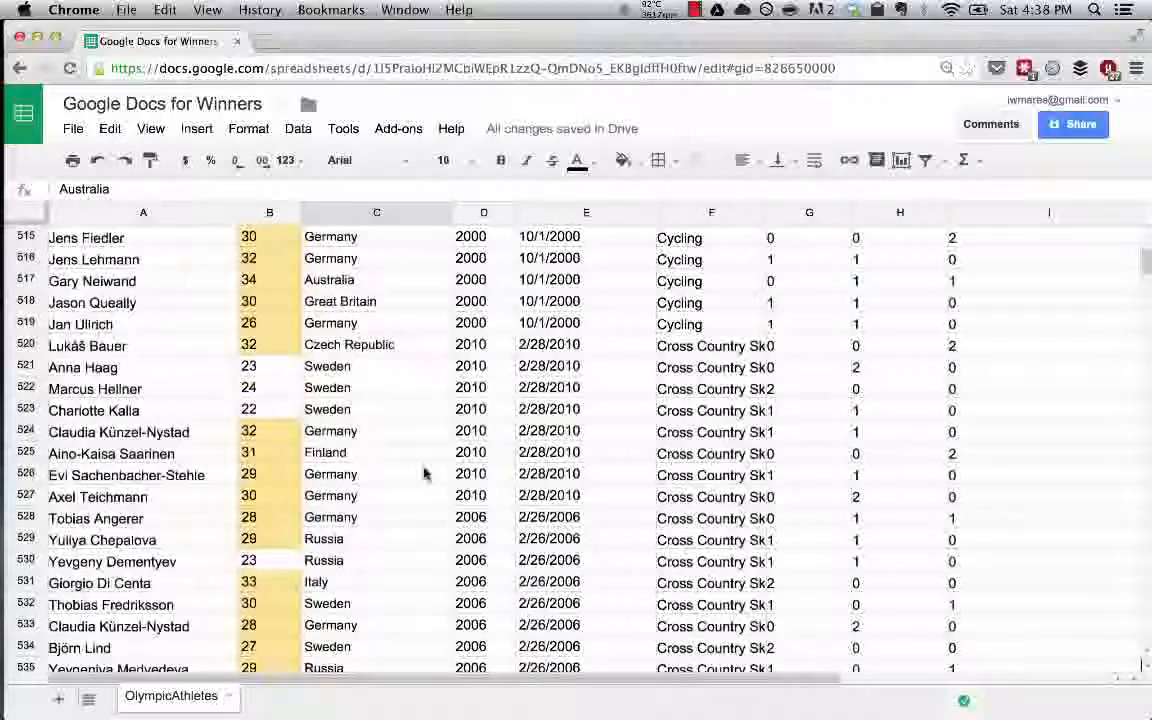
pyautogui.scroll(20, 424, 474)
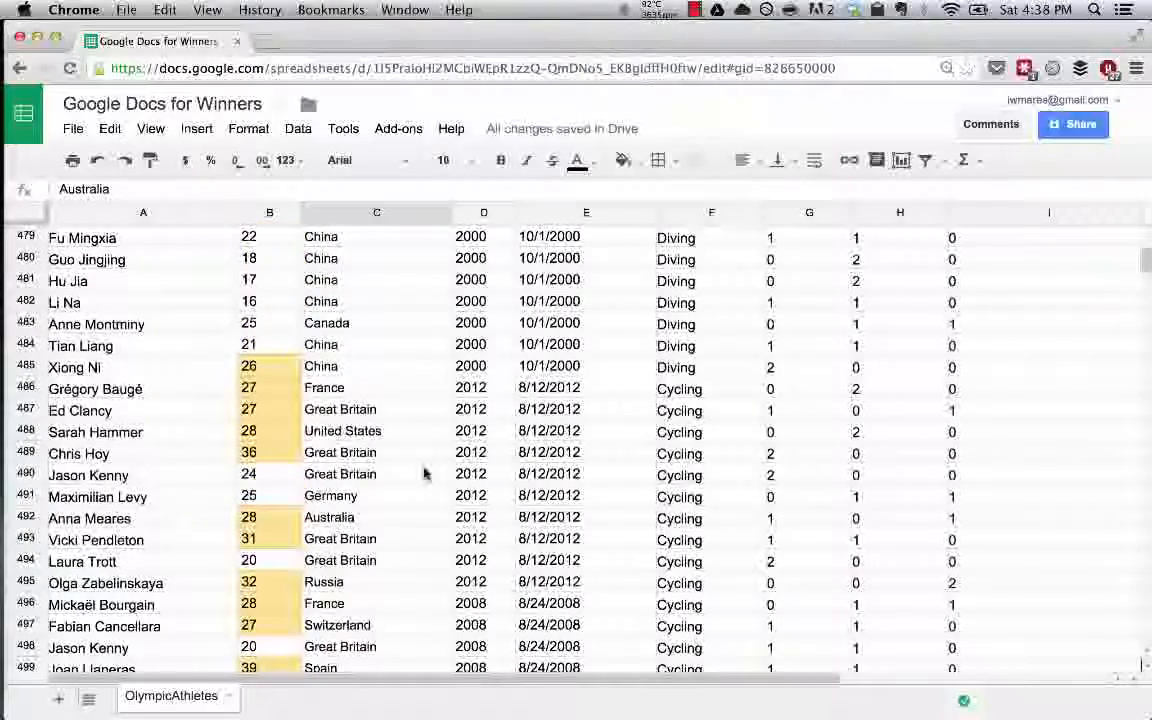
pyautogui.scroll(20, 424, 474)
pyautogui.scroll(15, 424, 474)
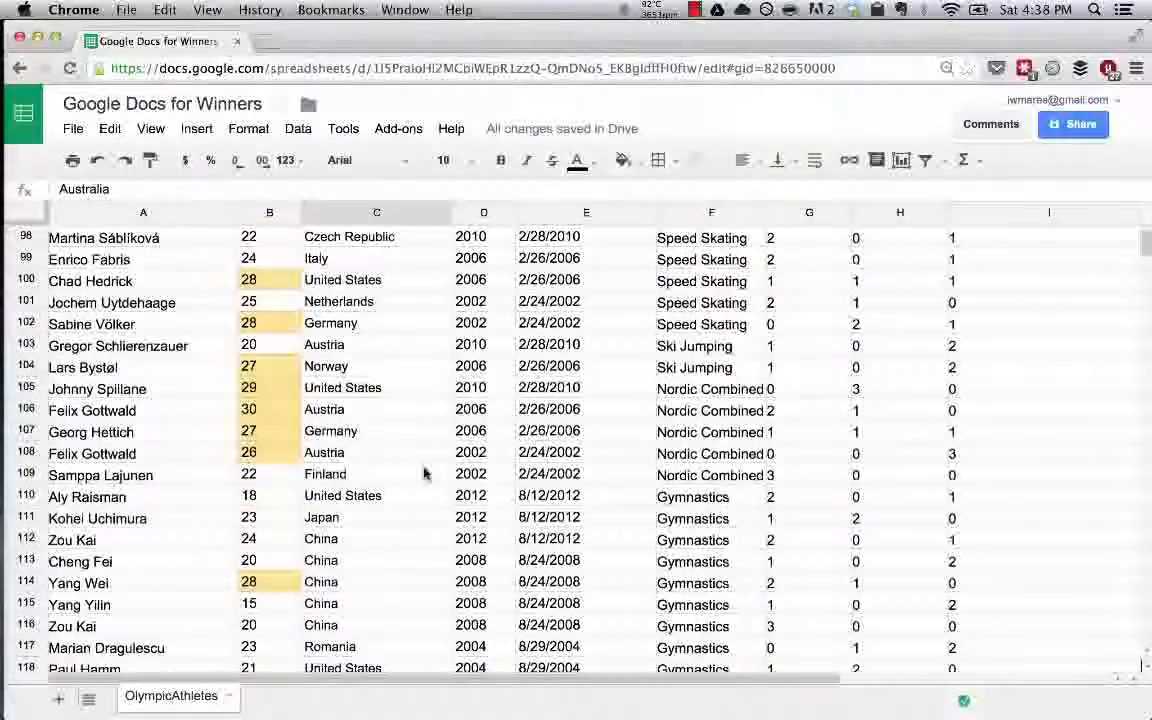
pyautogui.scroll(20, 424, 474)
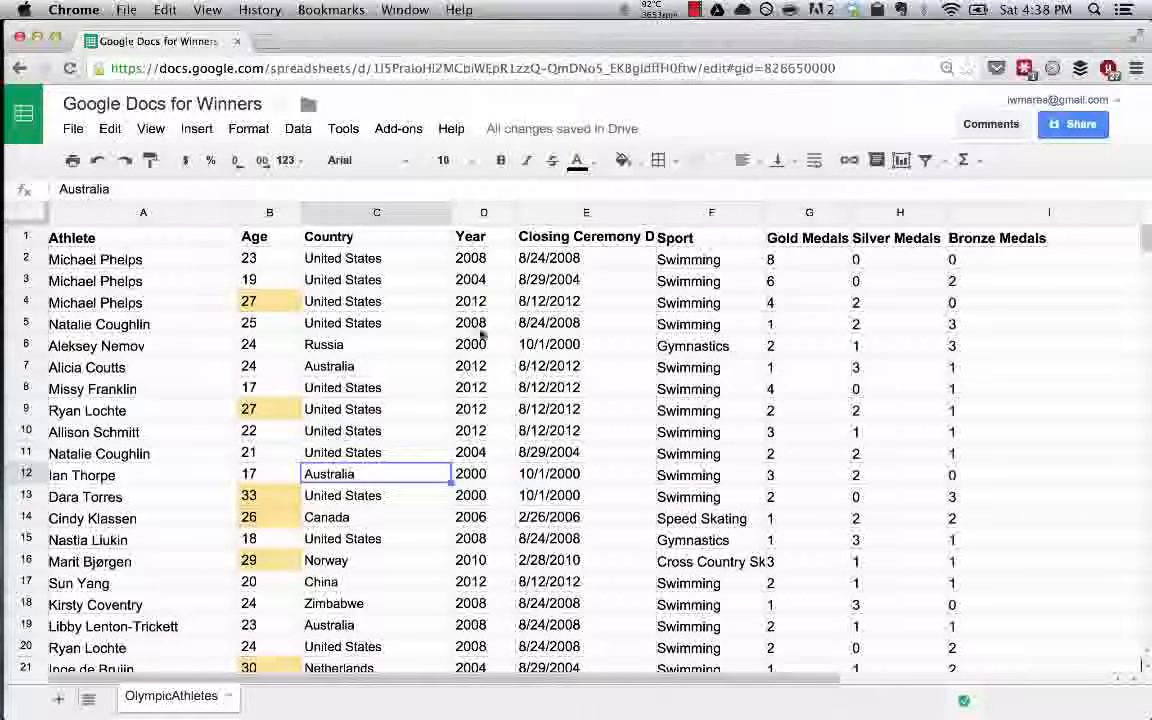
# Sort the whole sheet by the Year column in ascending order (A → Z).
pyautogui.click(483, 213)
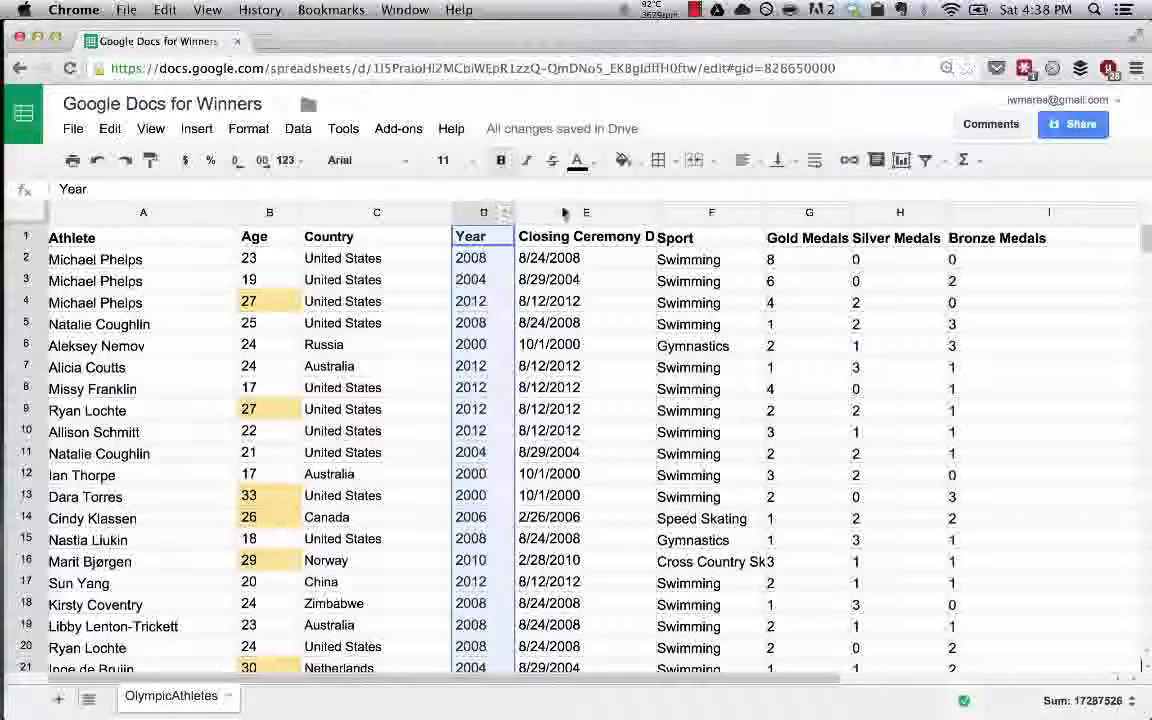
pyautogui.click(503, 215)
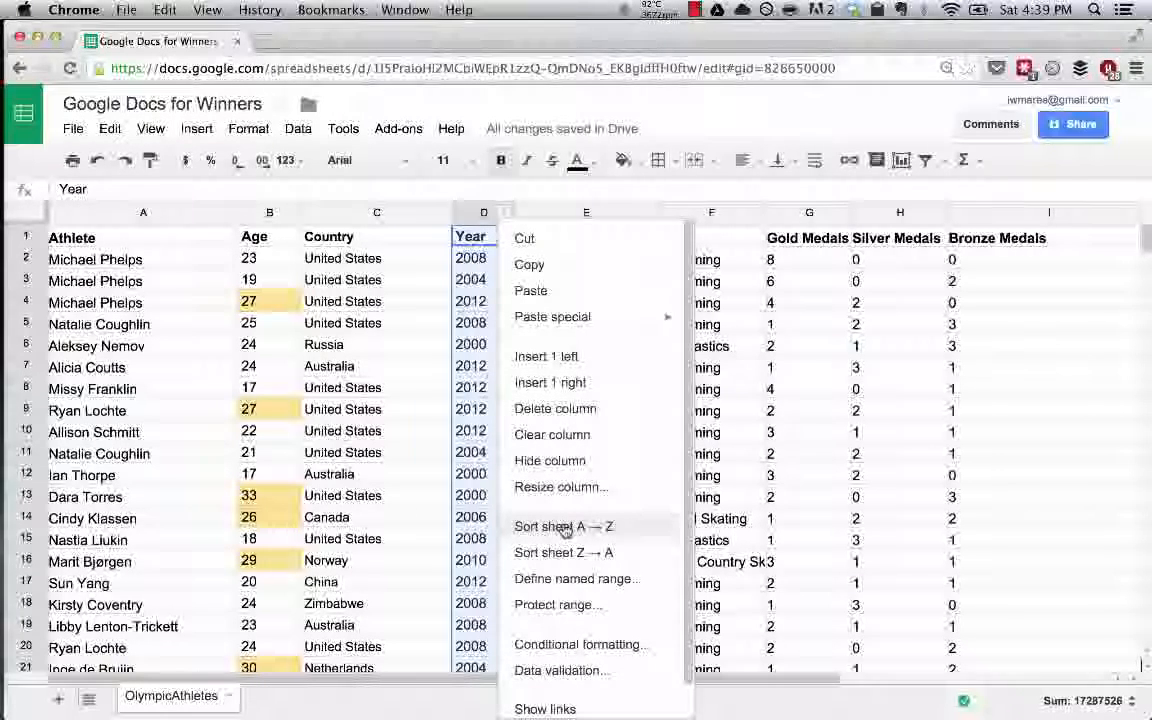
pyautogui.click(565, 530)
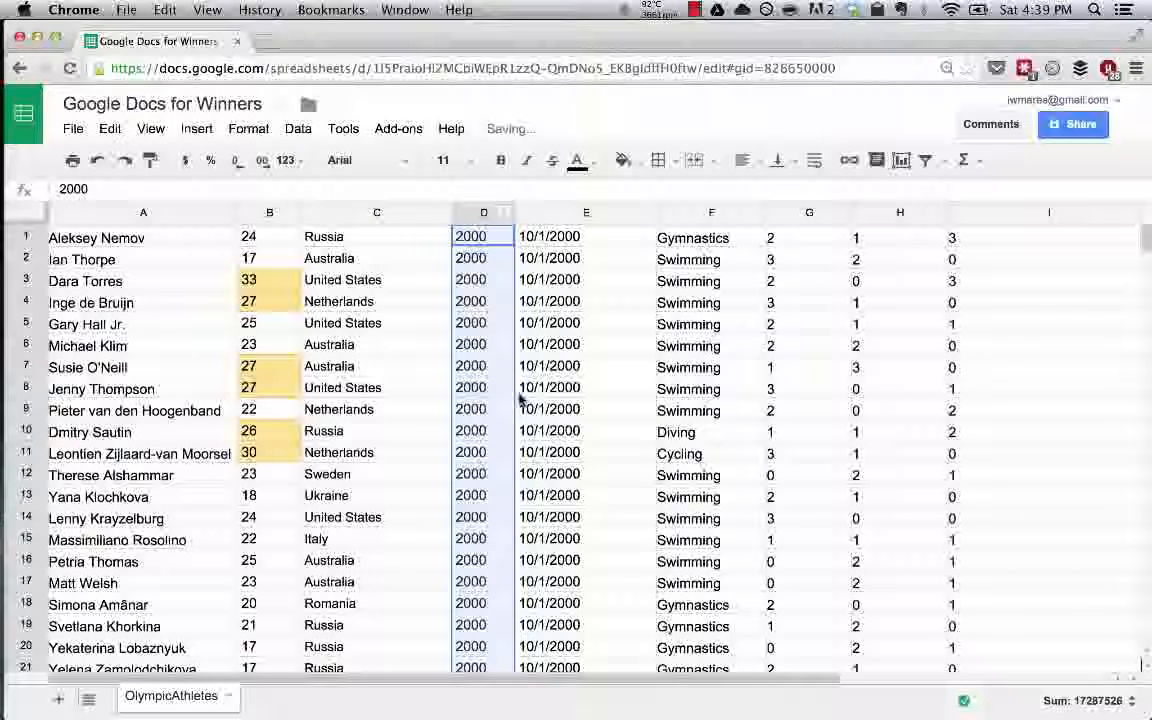
pyautogui.click(484, 283)
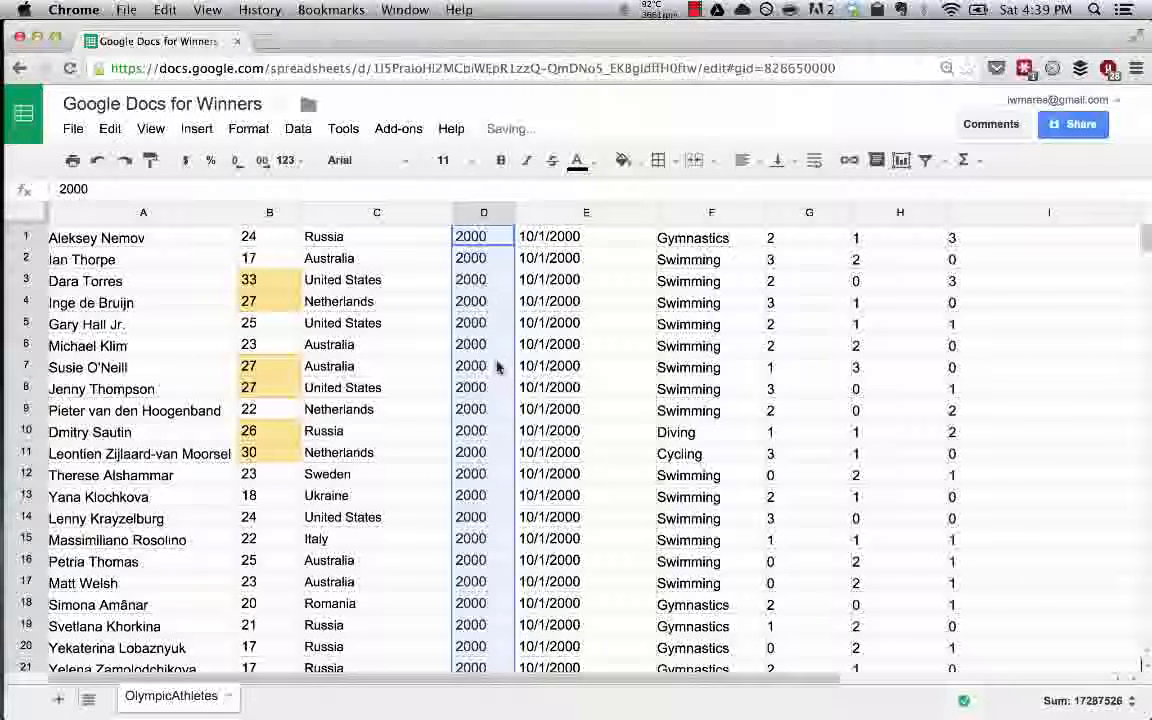
pyautogui.click(553, 410)
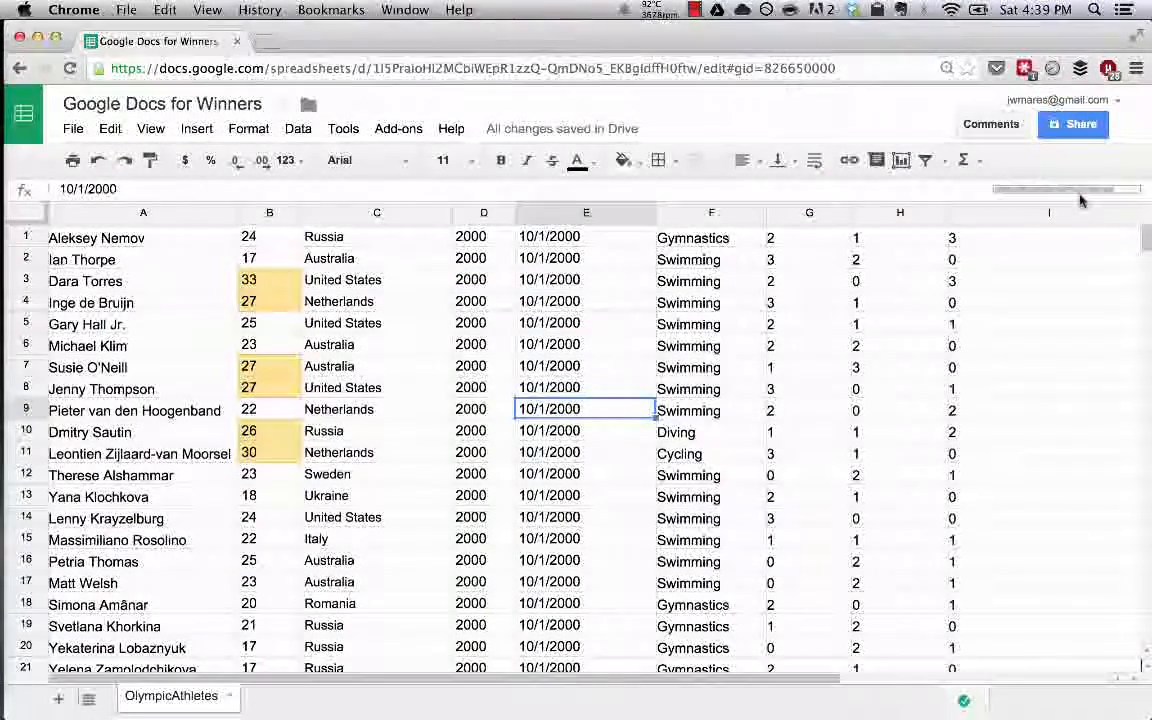
# Look through the rows sorted by year and check the Age highlighting against the reordered athletes.
pyautogui.scroll(-10, 555, 497)
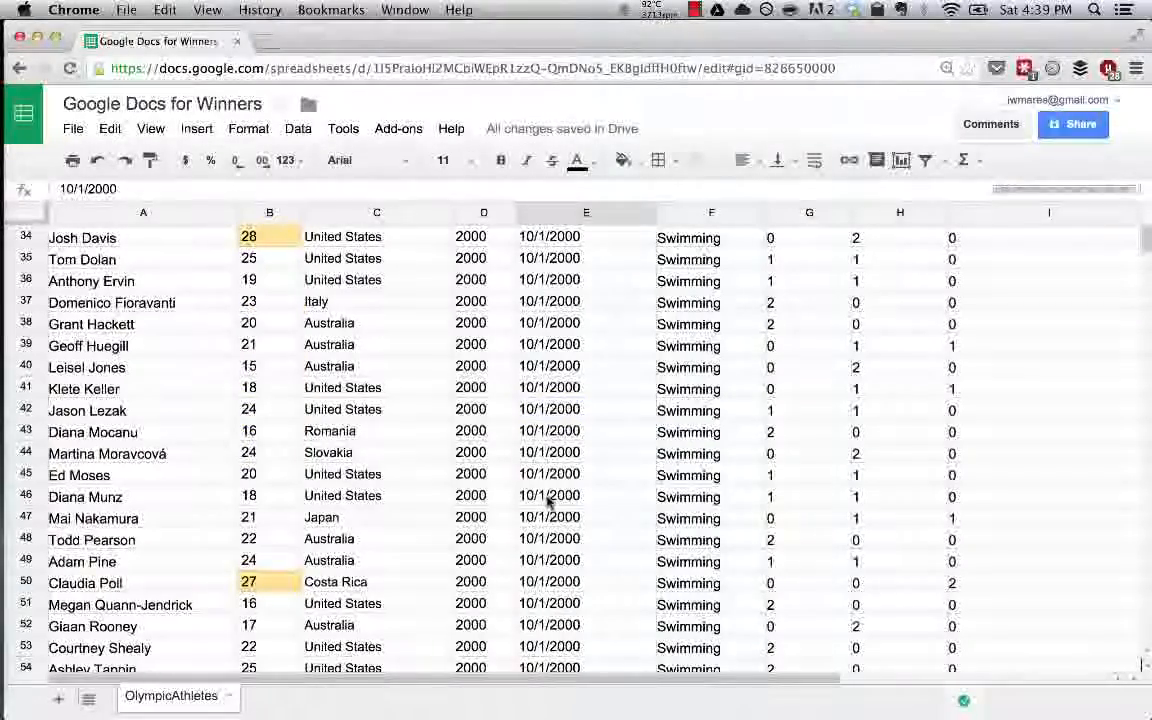
pyautogui.scroll(-13, 548, 503)
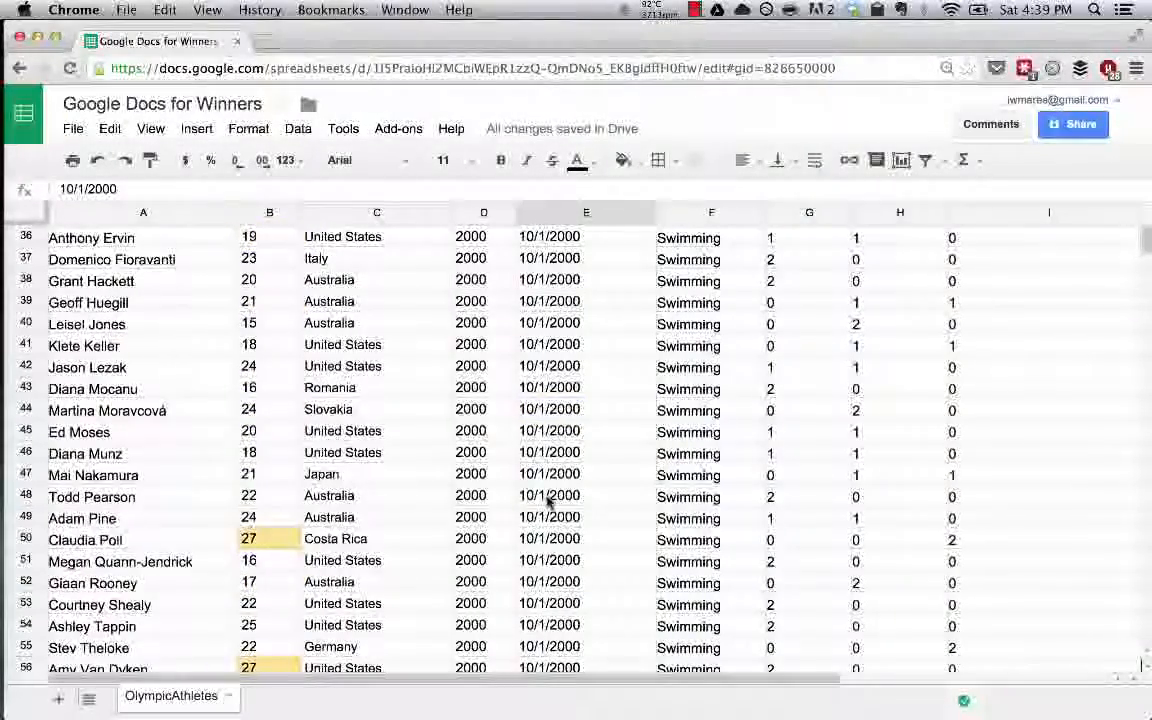
pyautogui.scroll(1, 548, 503)
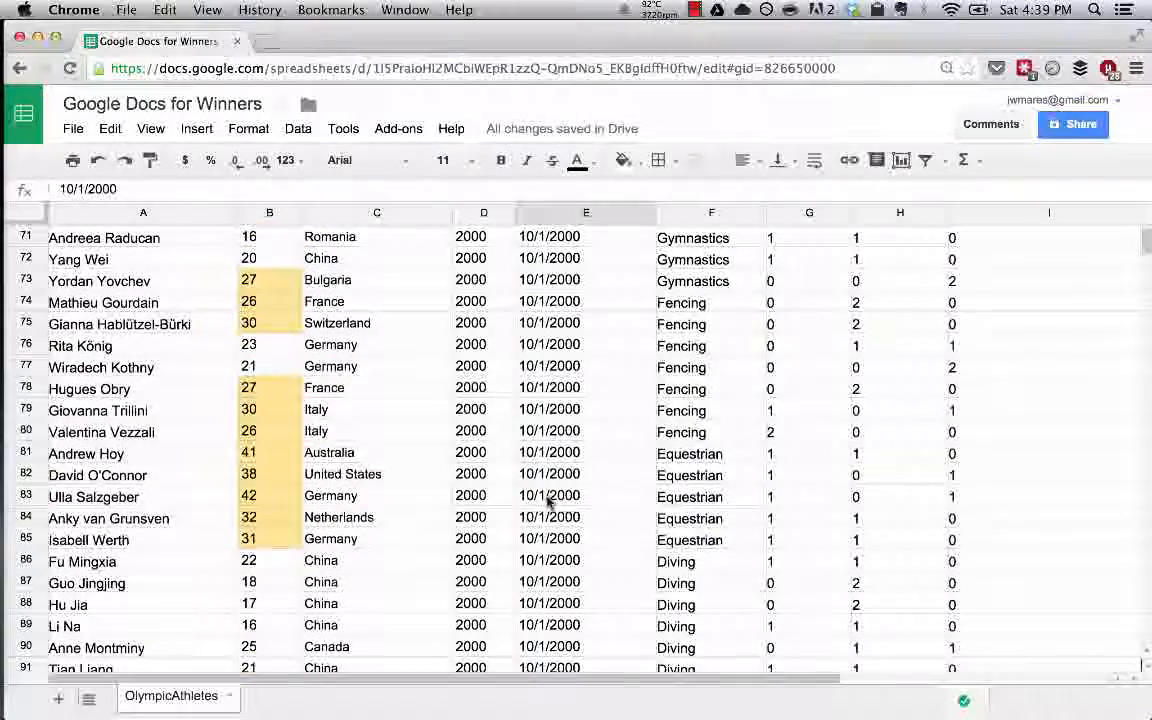
pyautogui.scroll(6, 560, 503)
pyautogui.scroll(18, 199, 315)
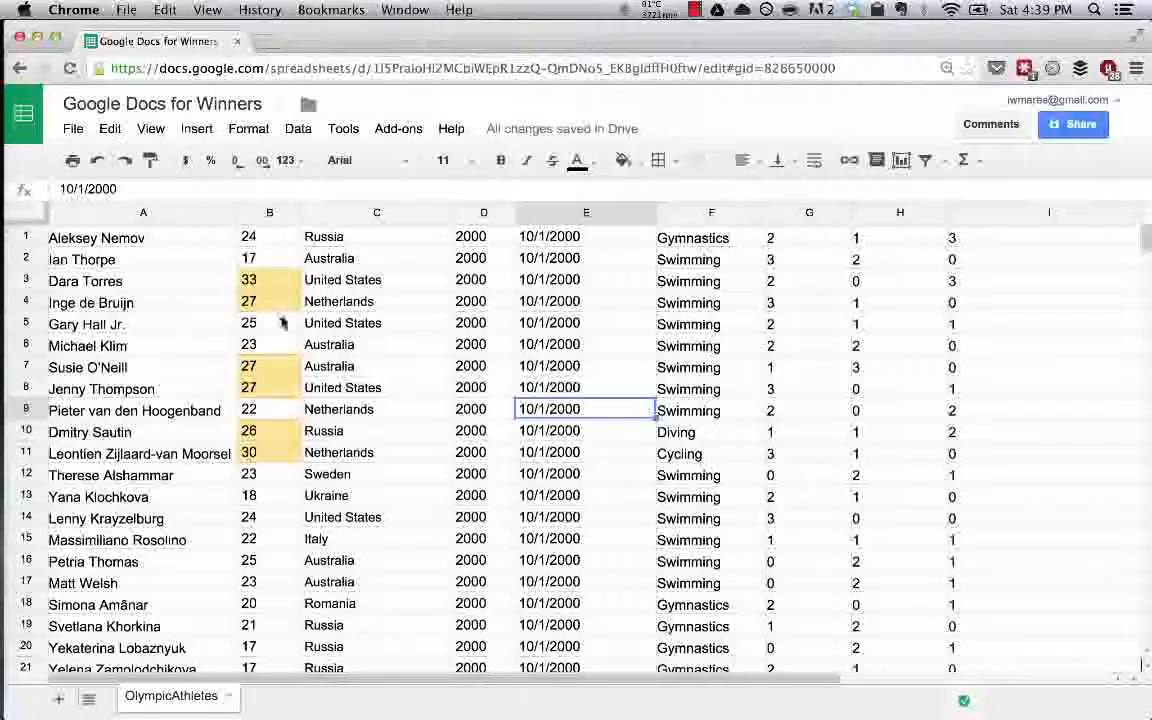
pyautogui.scroll(-1, 446, 377)
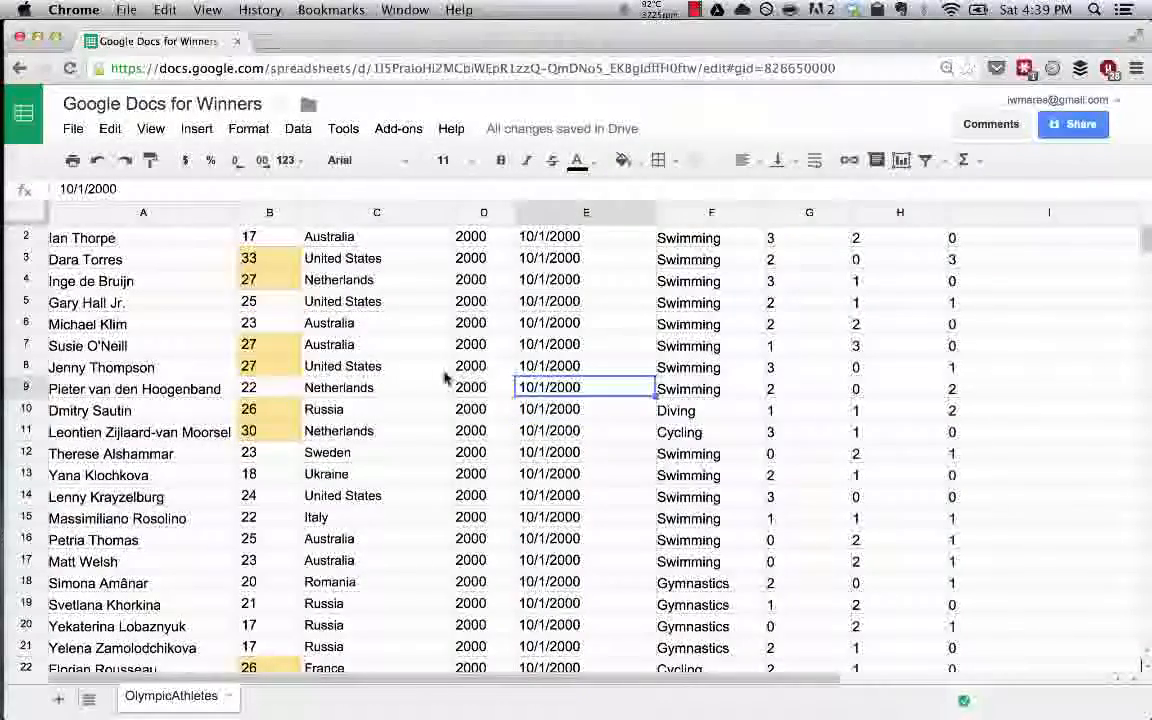
pyautogui.scroll(-6, 446, 377)
pyautogui.scroll(-10, 446, 377)
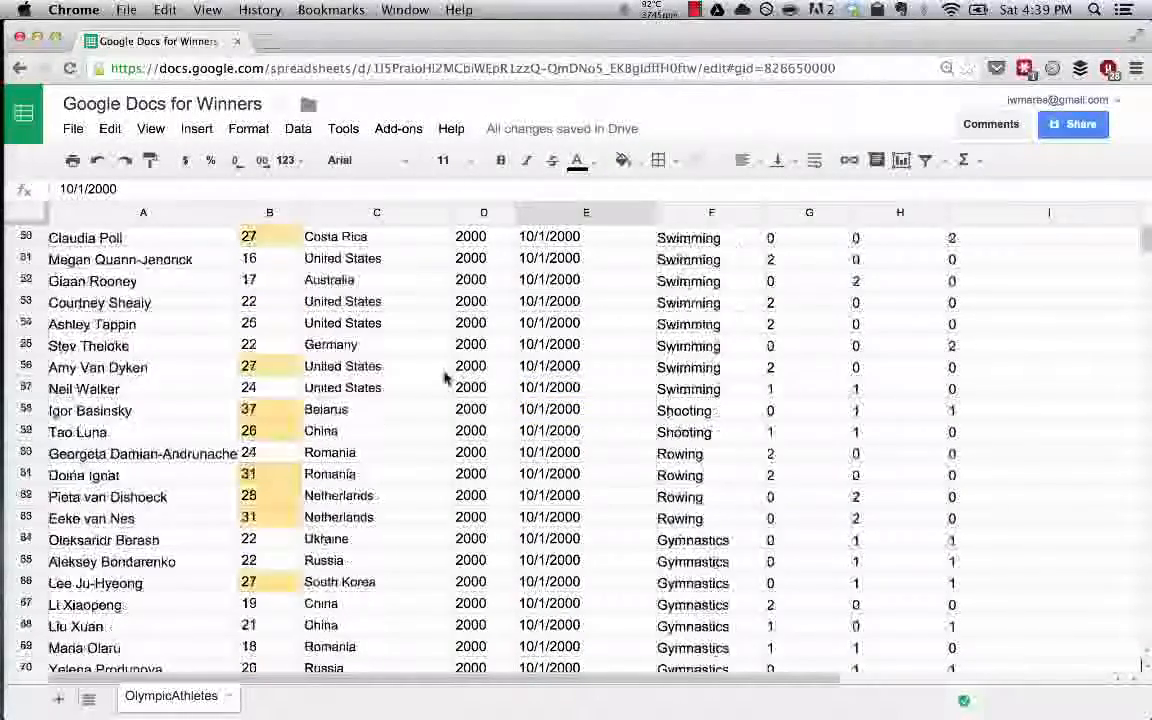
pyautogui.scroll(-7, 446, 377)
pyautogui.scroll(-1, 355, 380)
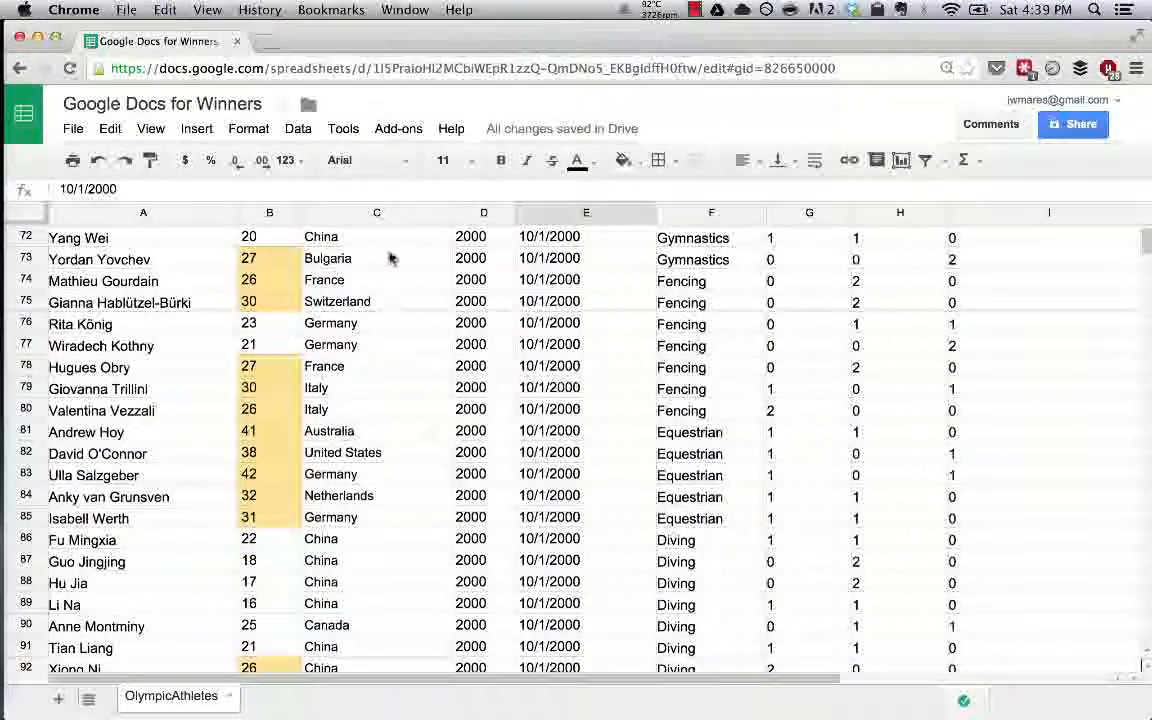
pyautogui.scroll(10, 519, 441)
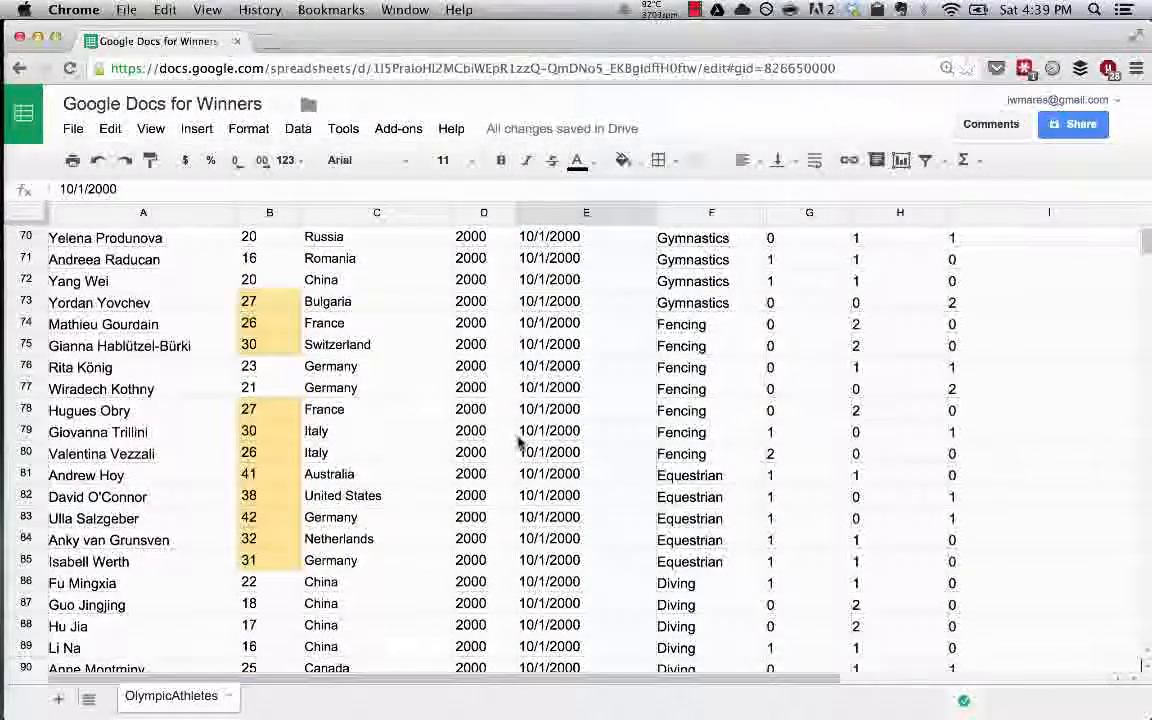
pyautogui.scroll(13, 764, 240)
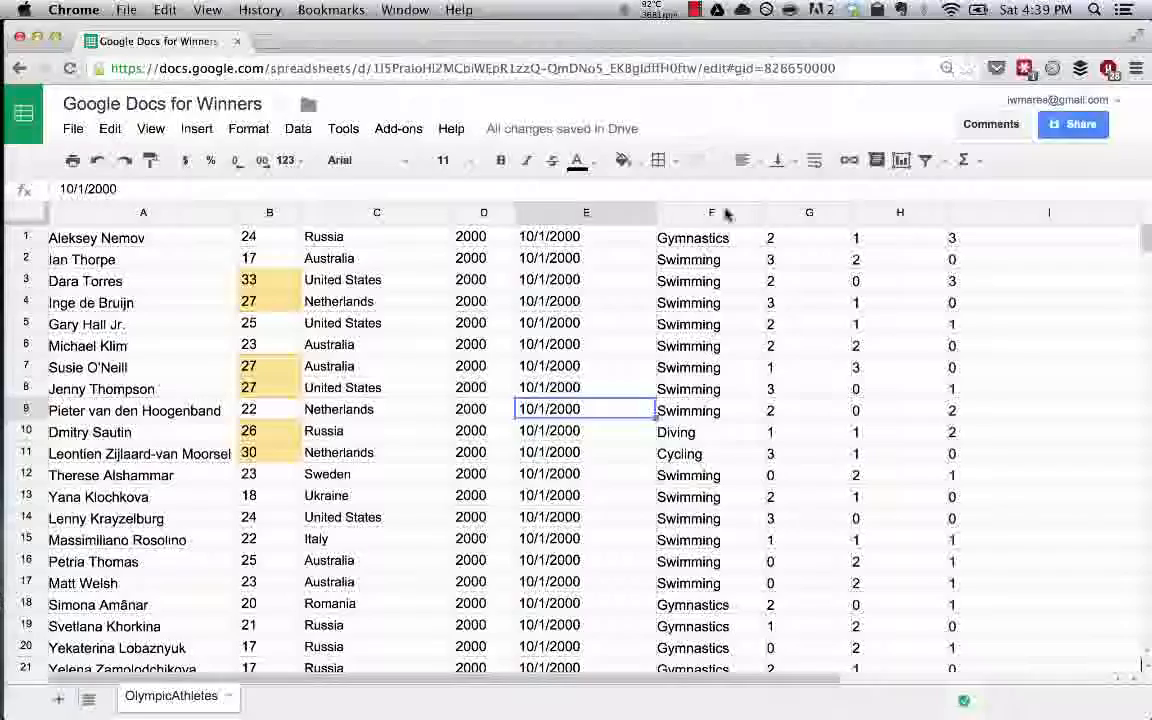
# Dismiss the Closing Ceremony Date column's options and undo the sort by year.
pyautogui.click(645, 214)
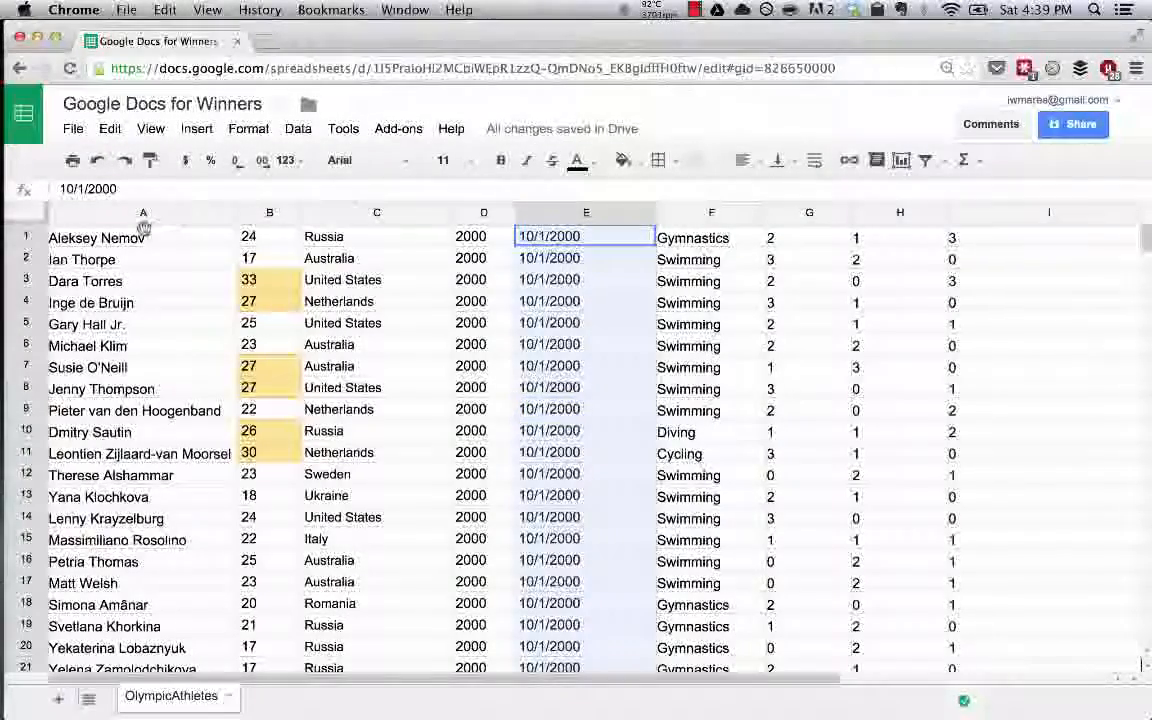
pyautogui.click(647, 215)
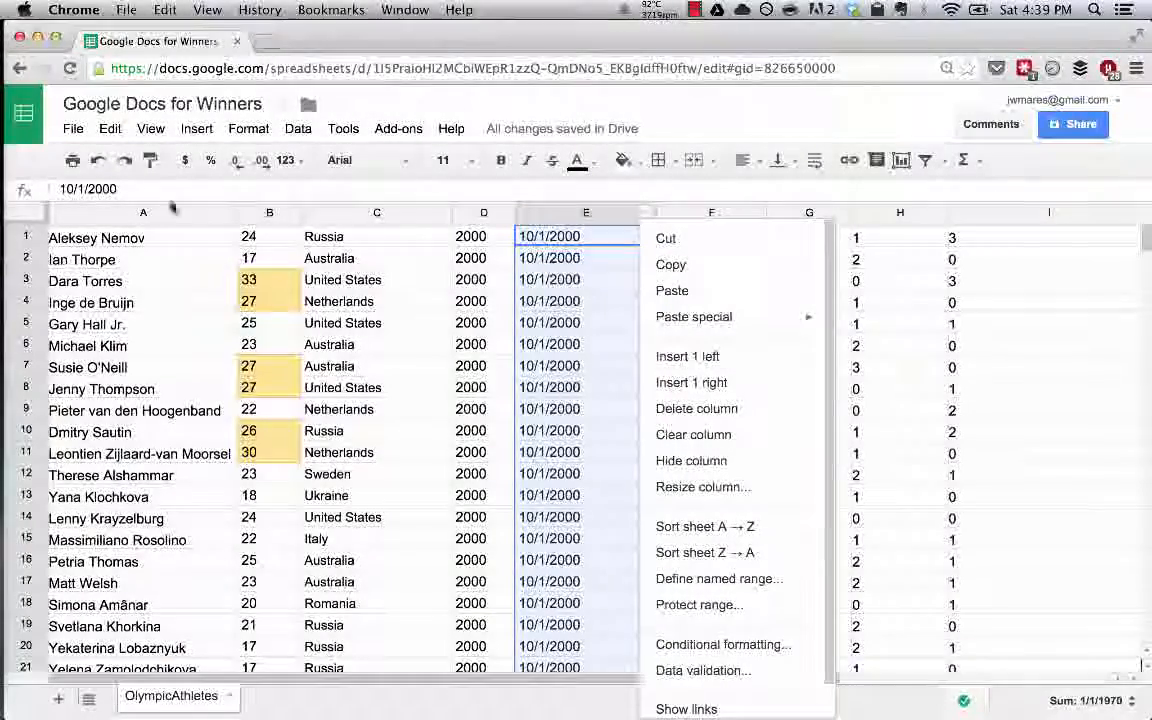
pyautogui.click(98, 162)
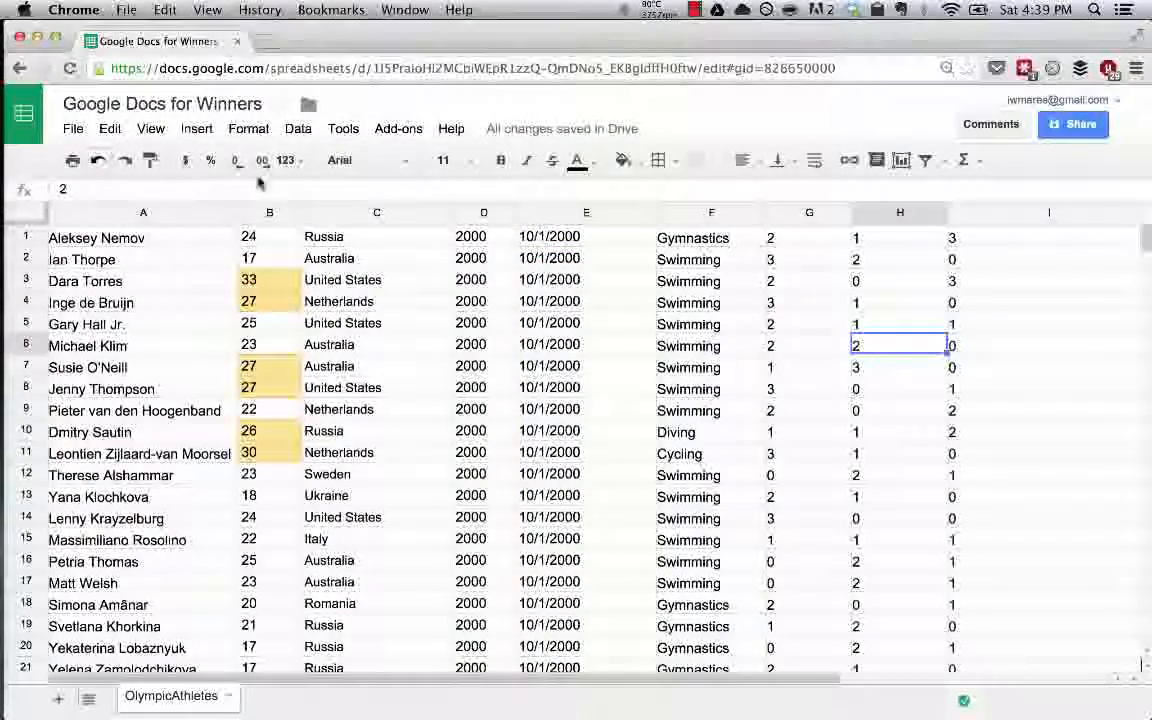
pyautogui.hotkey('ctrl', 'z')
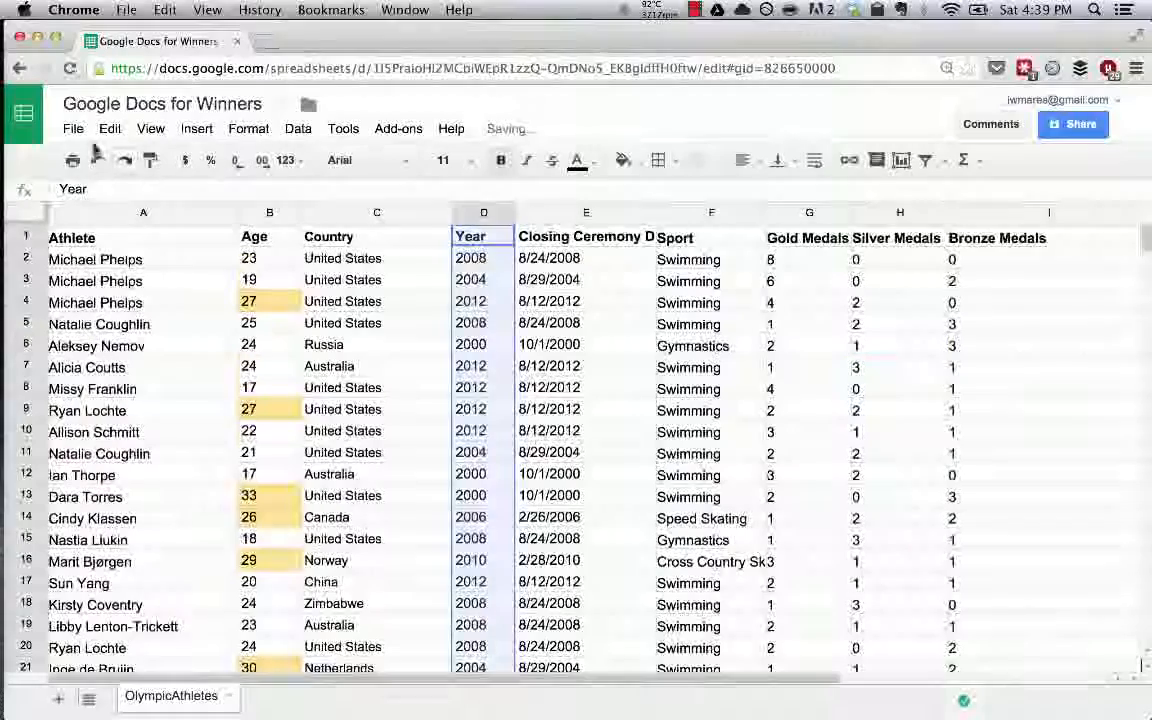
pyautogui.click(718, 326)
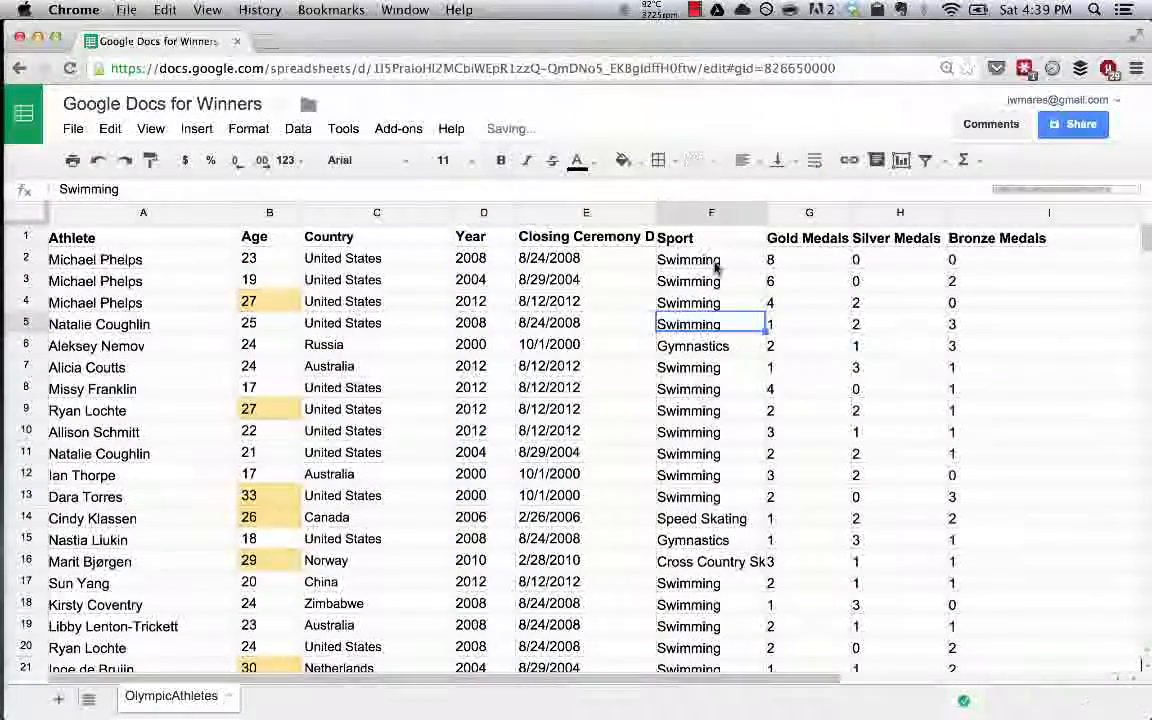